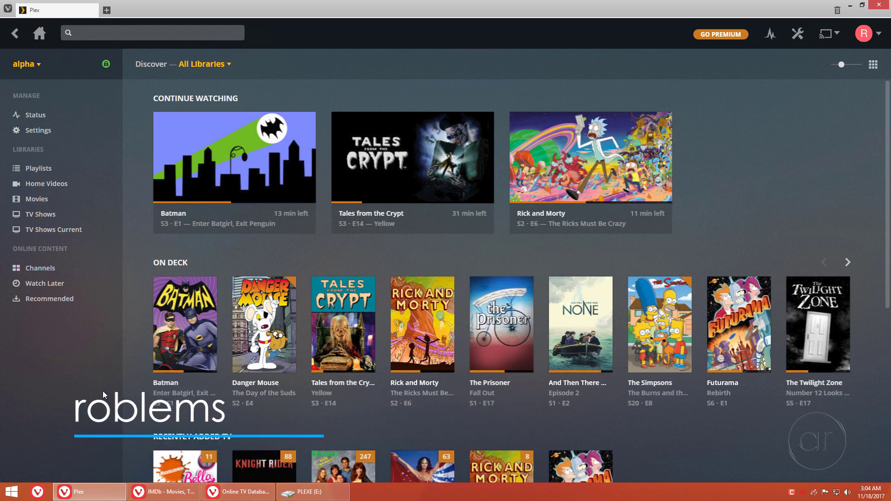
Glance at the IMDb and TheTVDB windows, then return to the Plex home screen.
{"action": "left_click", "coordinate": [162, 491]}
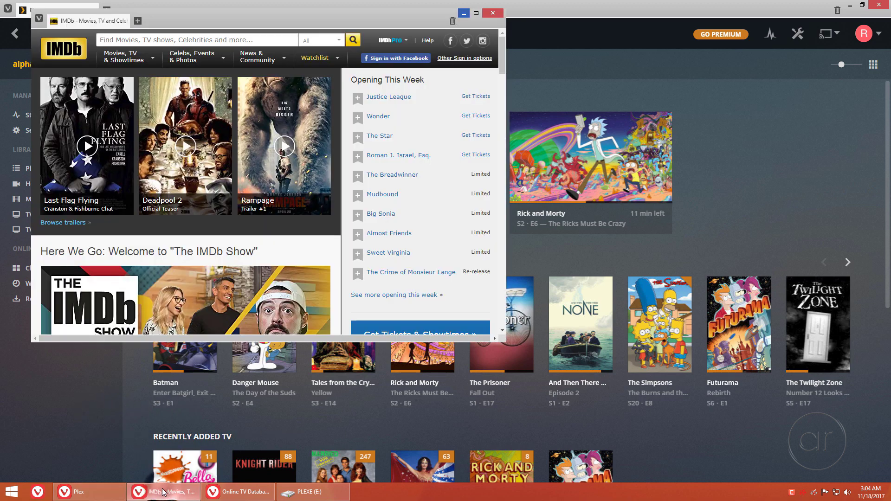
{"action": "left_click", "coordinate": [238, 493]}
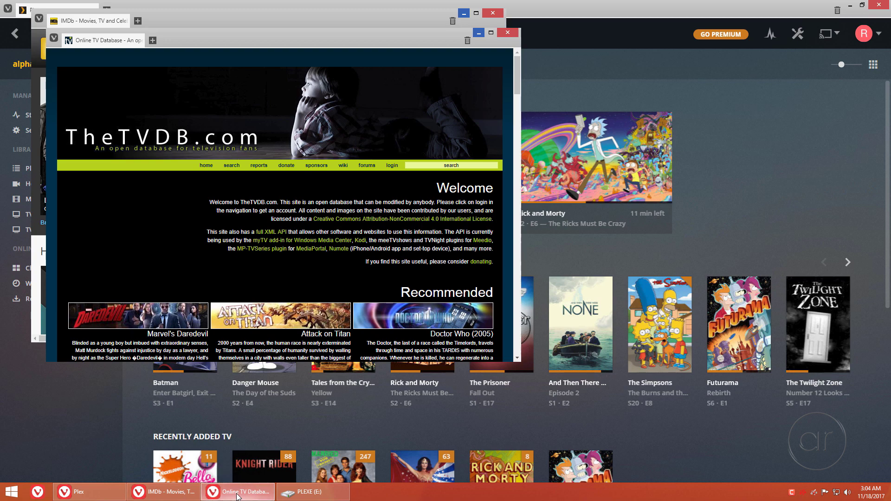
{"action": "left_click", "coordinate": [407, 424]}
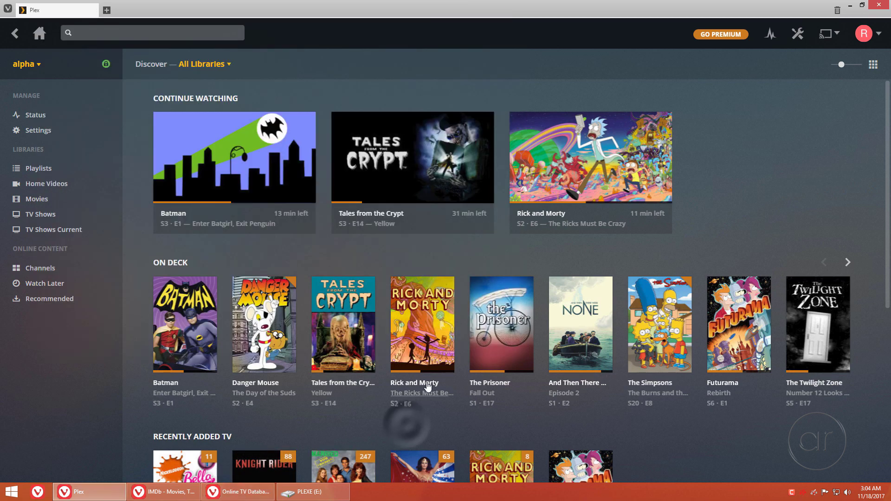
Review the Rick and Morty episode's writers, directors and posters without saving.
{"action": "left_click", "coordinate": [400, 365]}
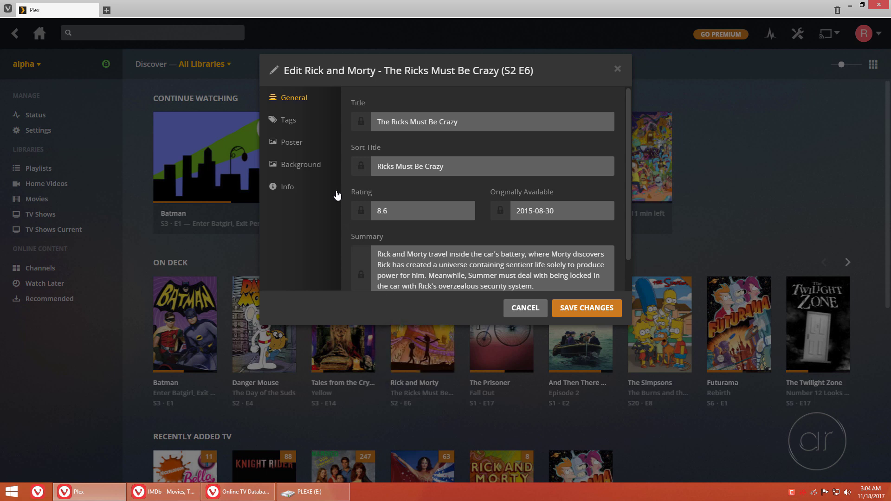
{"action": "left_click", "coordinate": [320, 126]}
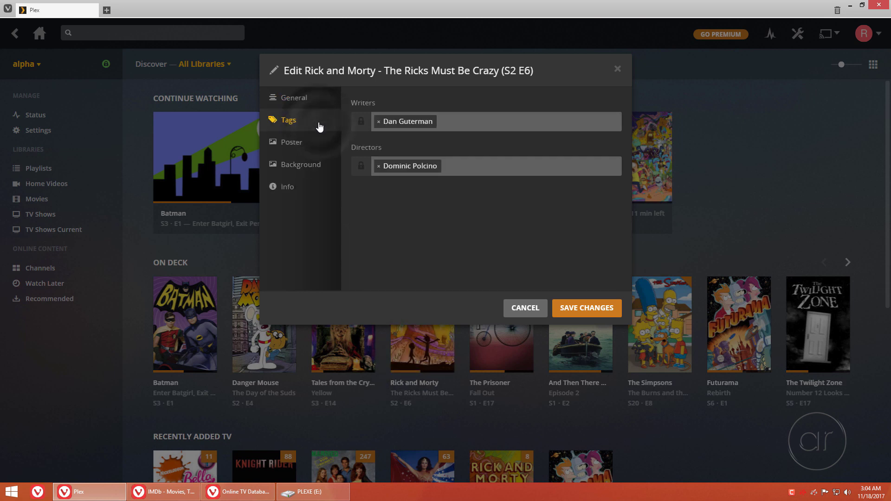
{"action": "left_click", "coordinate": [313, 144]}
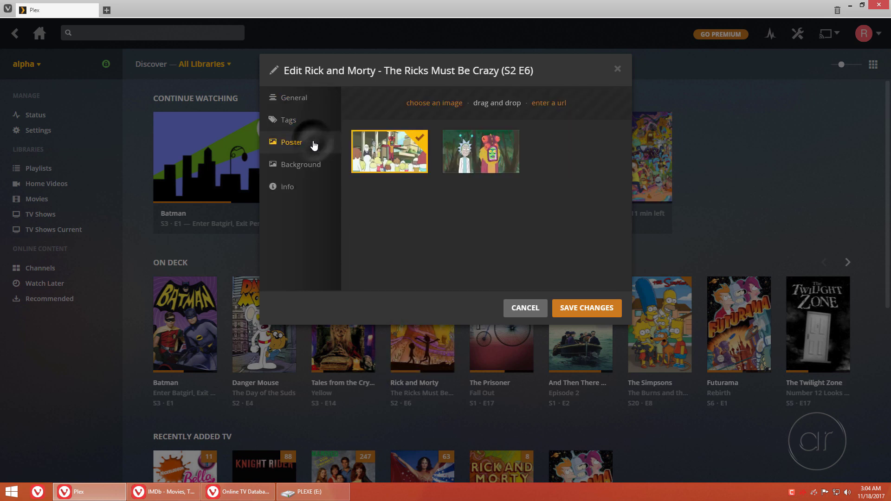
{"action": "left_click", "coordinate": [515, 316]}
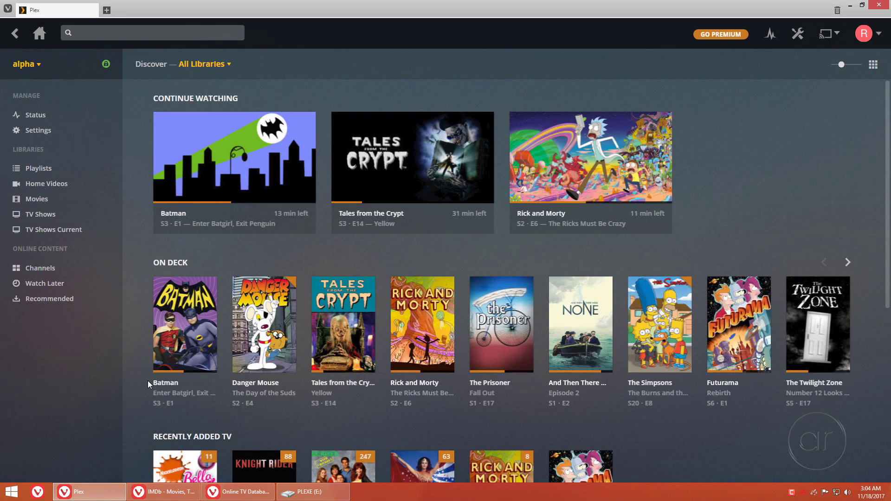
{"action": "scroll", "coordinate": [142, 394], "scroll_direction": "down", "scroll_amount": 3}
{"action": "scroll", "coordinate": [140, 396], "scroll_direction": "down", "scroll_amount": 2}
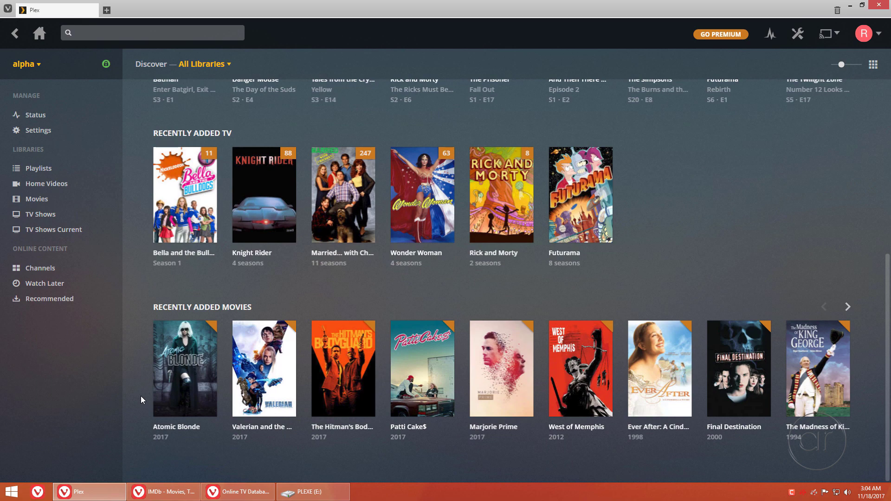
Review Atomic Blonde's directors, genres, writers, posters and backgrounds without saving changes.
{"action": "left_click", "coordinate": [162, 409]}
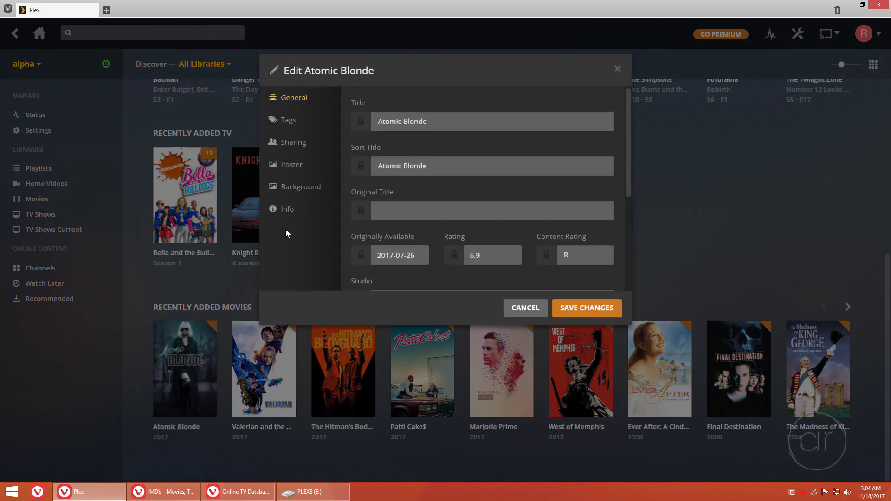
{"action": "left_click", "coordinate": [286, 120]}
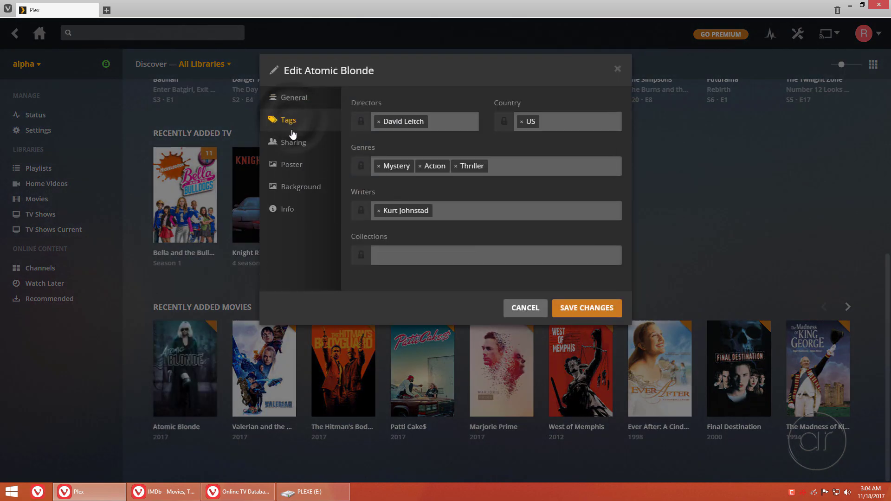
{"action": "left_click", "coordinate": [299, 164]}
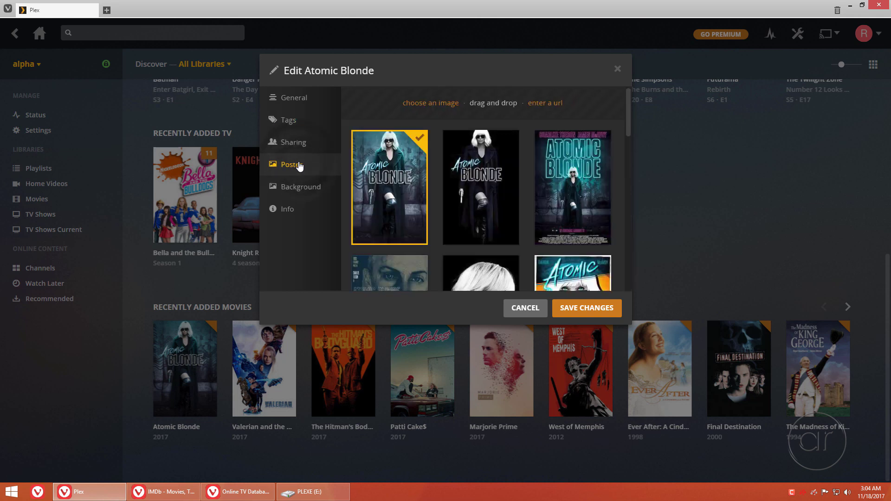
{"action": "left_click", "coordinate": [301, 186]}
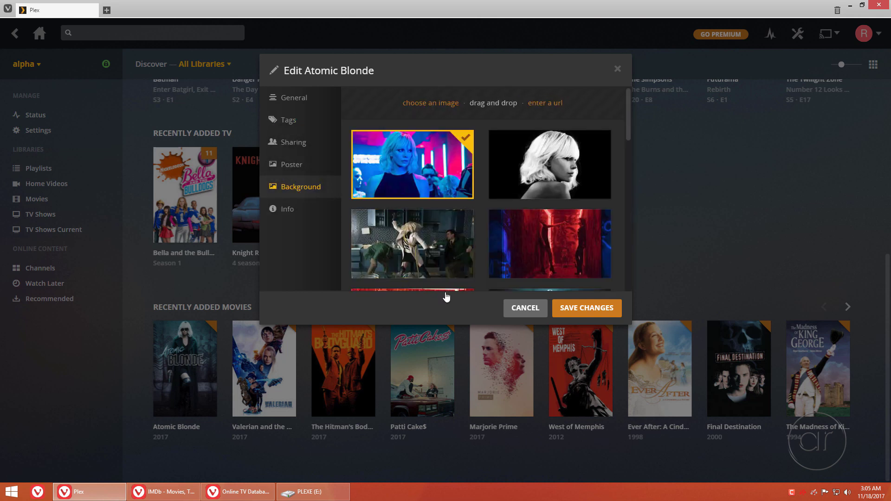
{"action": "left_click", "coordinate": [523, 311]}
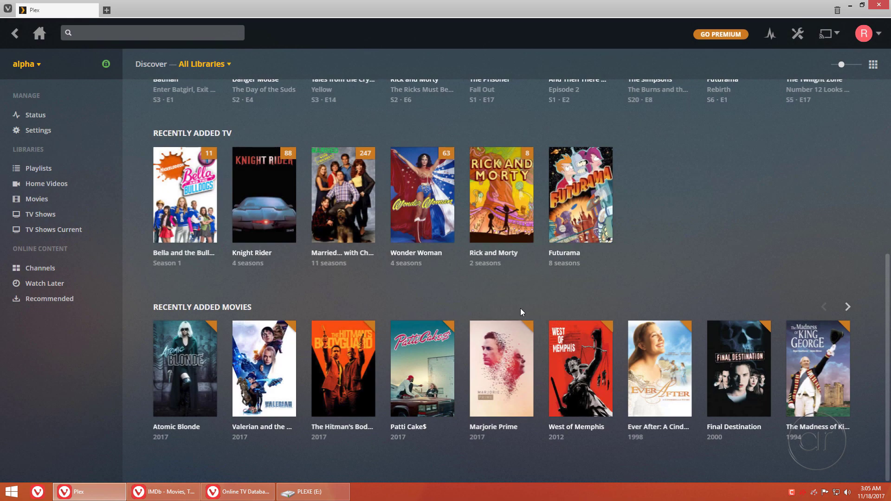
Open the PLEXE (E:) drive and select the Spiderman and Wonder Woman files and folders.
{"action": "left_click", "coordinate": [307, 492]}
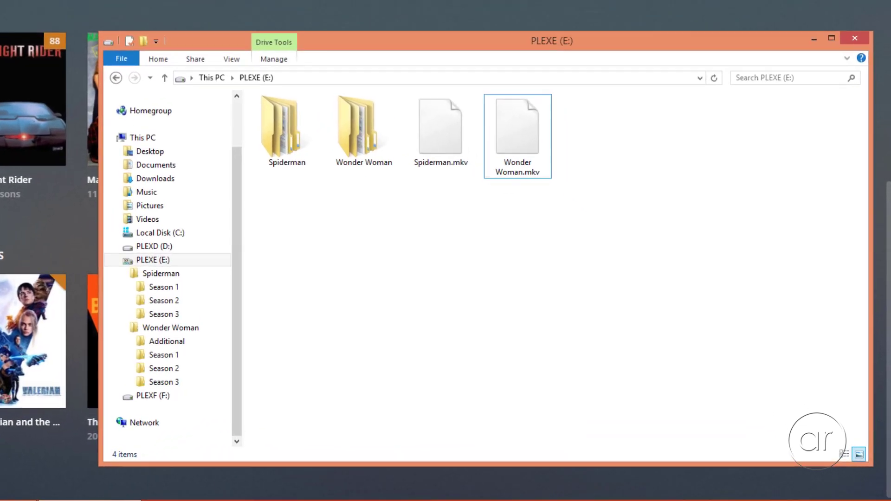
{"action": "left_click", "coordinate": [428, 143]}
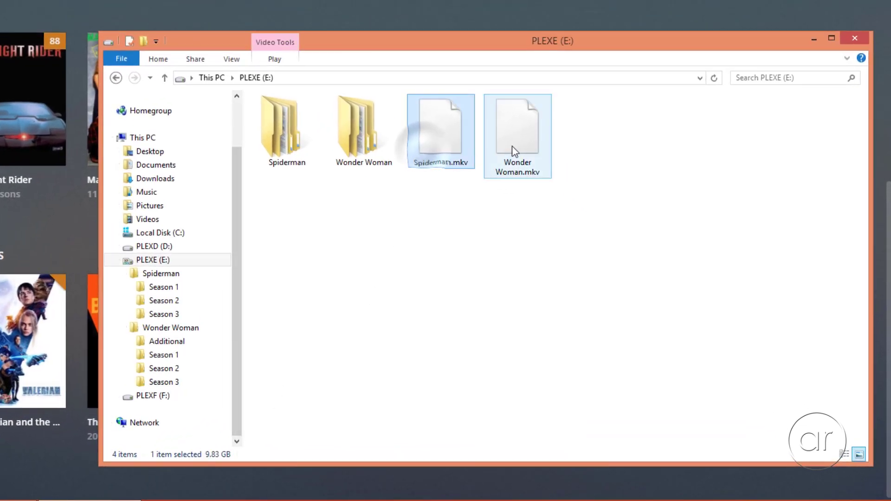
{"action": "left_click", "coordinate": [516, 151]}
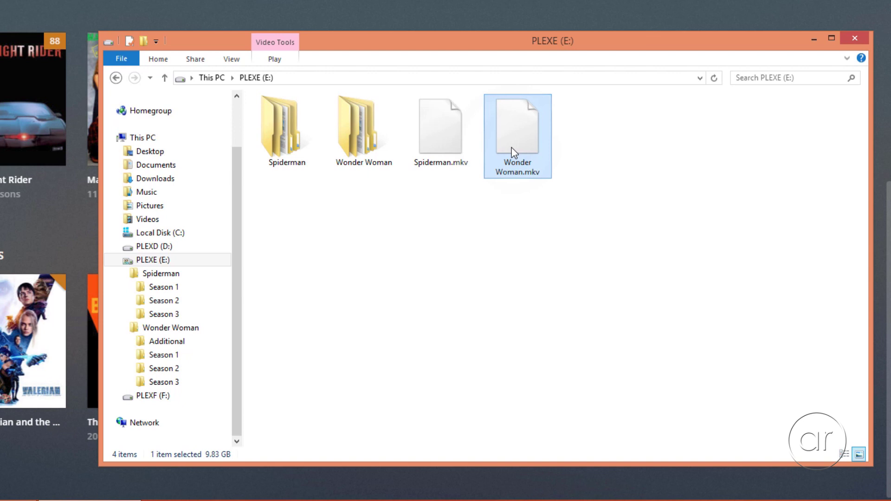
{"action": "left_click", "coordinate": [286, 141]}
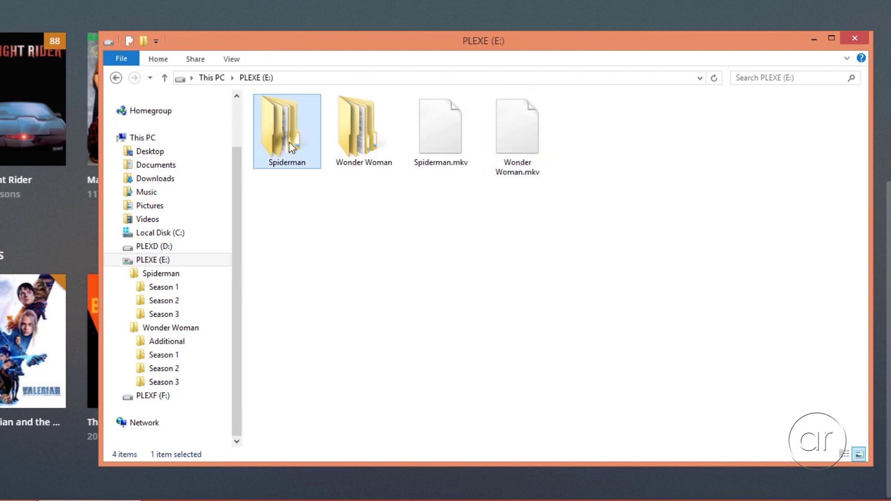
{"action": "left_click", "coordinate": [357, 151]}
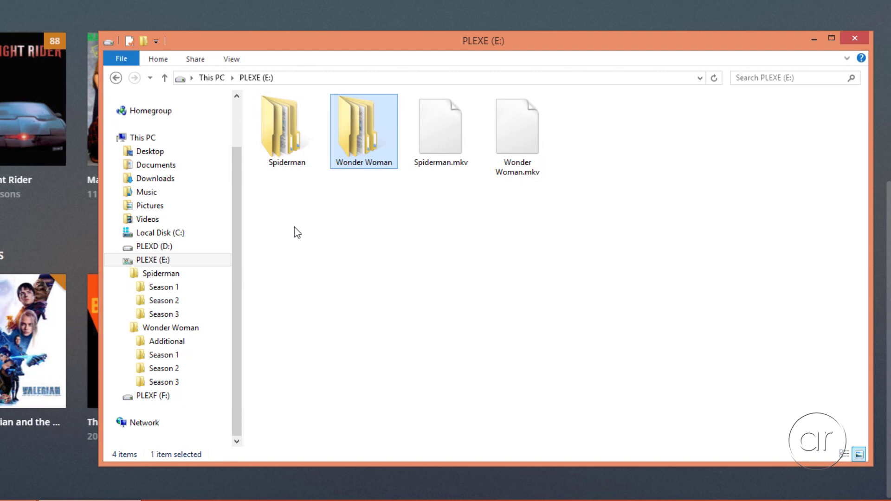
Browse the Spiderman season folders and Wonder Woman contents, then return to PLEXE (E:).
{"action": "left_click", "coordinate": [174, 278]}
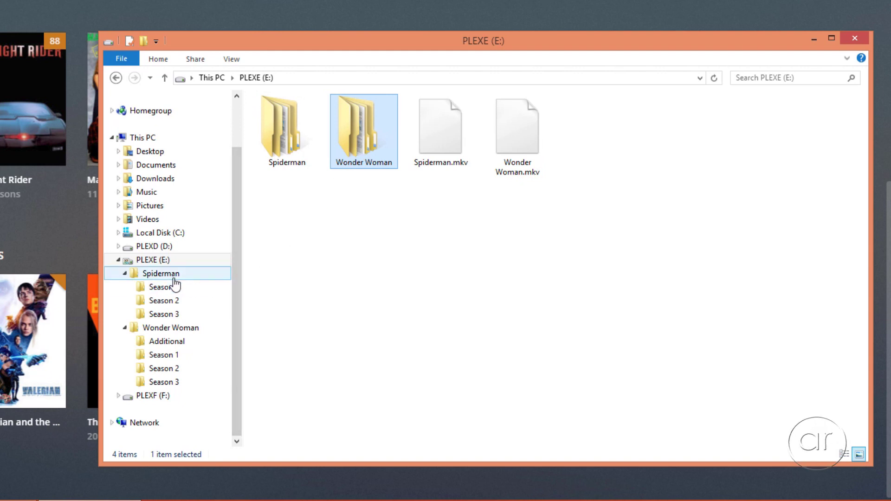
{"action": "left_click", "coordinate": [174, 278]}
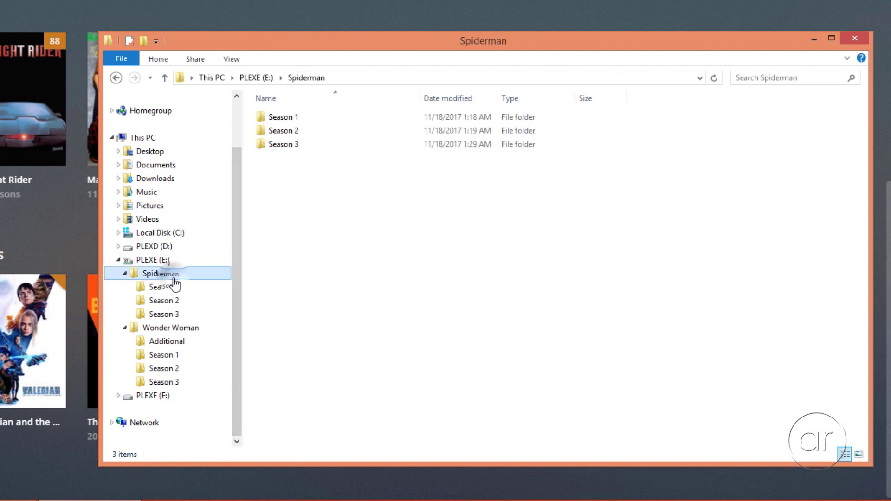
{"action": "left_click", "coordinate": [180, 328]}
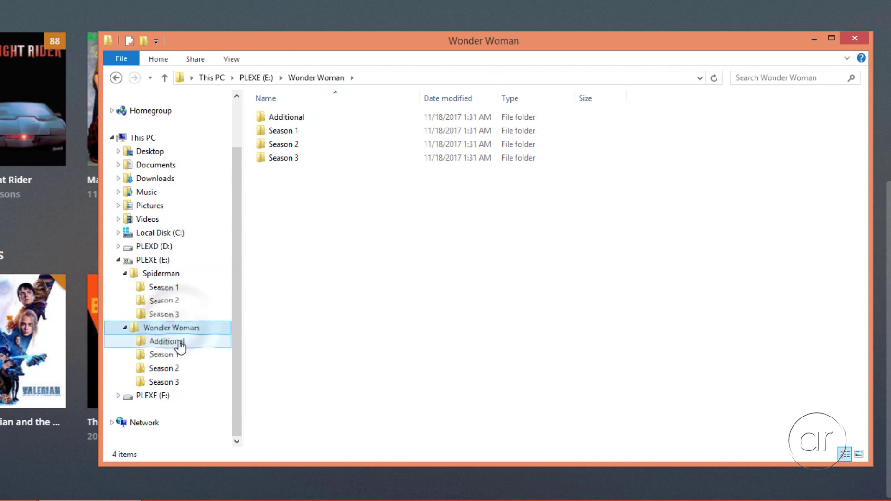
{"action": "left_click", "coordinate": [179, 263]}
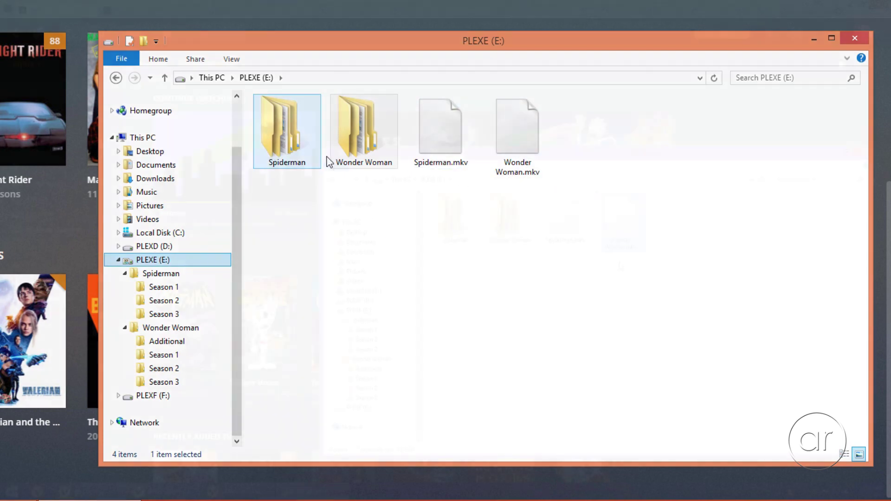
{"action": "left_click", "coordinate": [621, 226]}
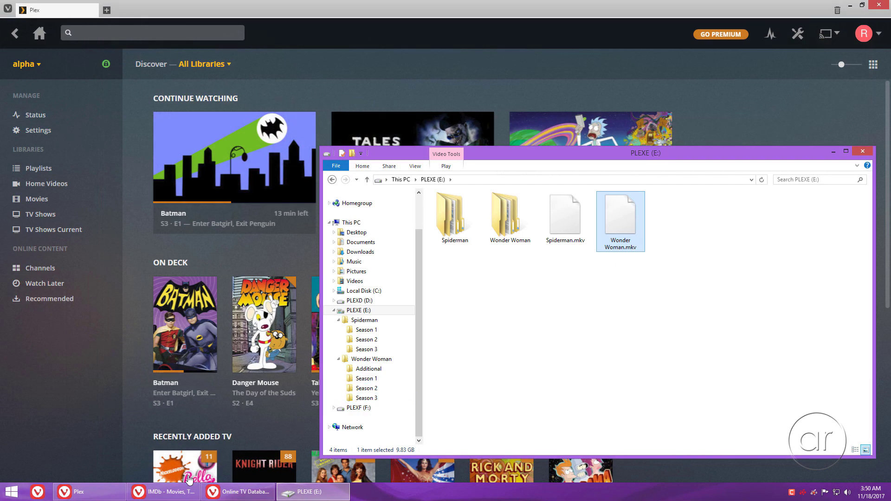
Search IMDb for Spider-Man and open the Spider-Man: Homecoming (2017) title page.
{"action": "left_click", "coordinate": [181, 496]}
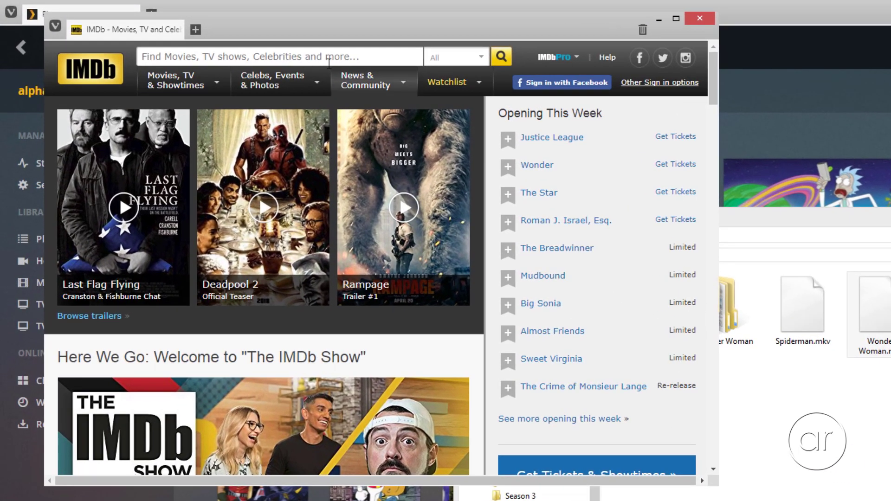
{"action": "left_click", "coordinate": [325, 56]}
{"action": "type", "text": "S"}
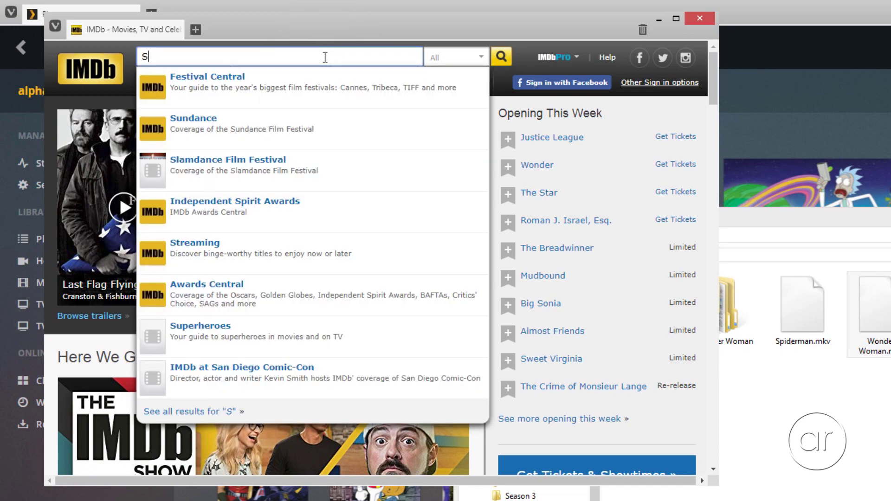
{"action": "type", "text": "pider-Man"}
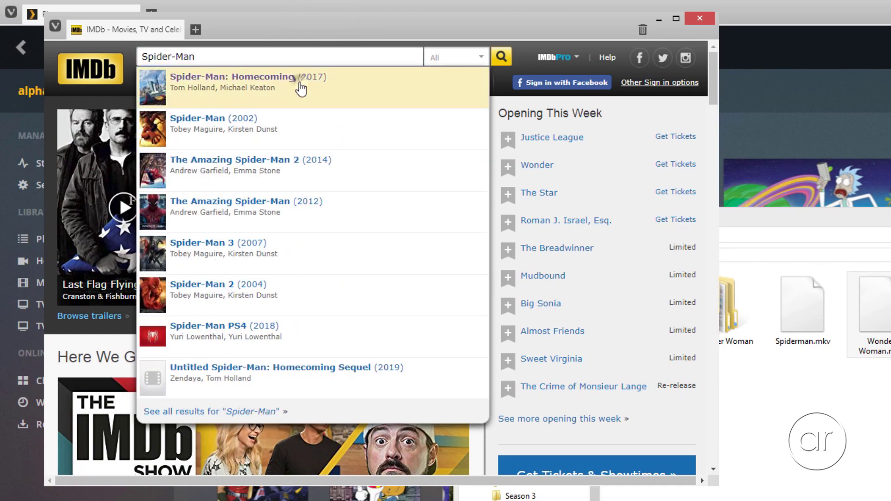
{"action": "left_click", "coordinate": [299, 84]}
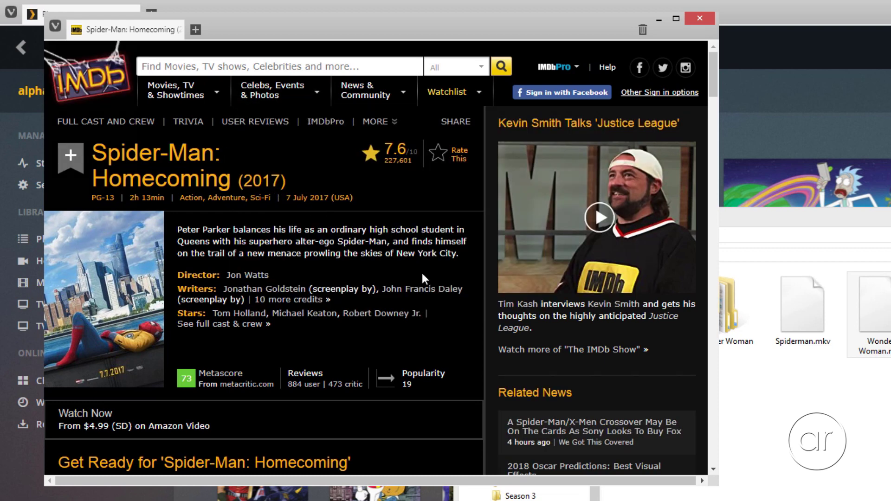
{"action": "left_click", "coordinate": [799, 347]}
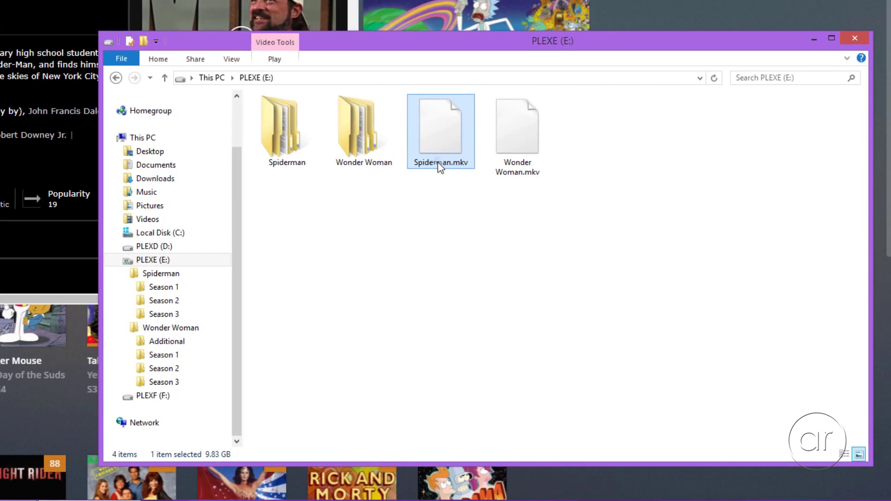
Rename Spiderman.mkv to 'Spider-Man Homecoming (2017).mkv' and copy the new title text.
{"action": "left_click", "coordinate": [438, 162]}
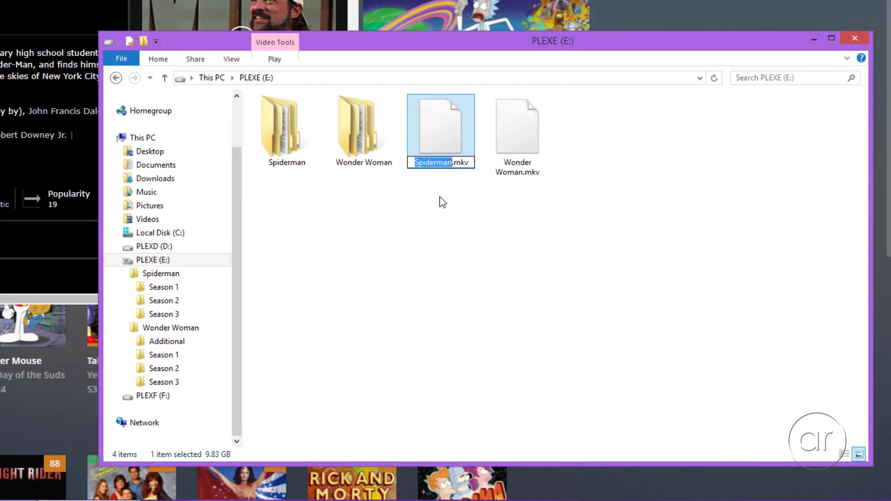
{"action": "type", "text": "S"}
{"action": "type", "text": "Man"}
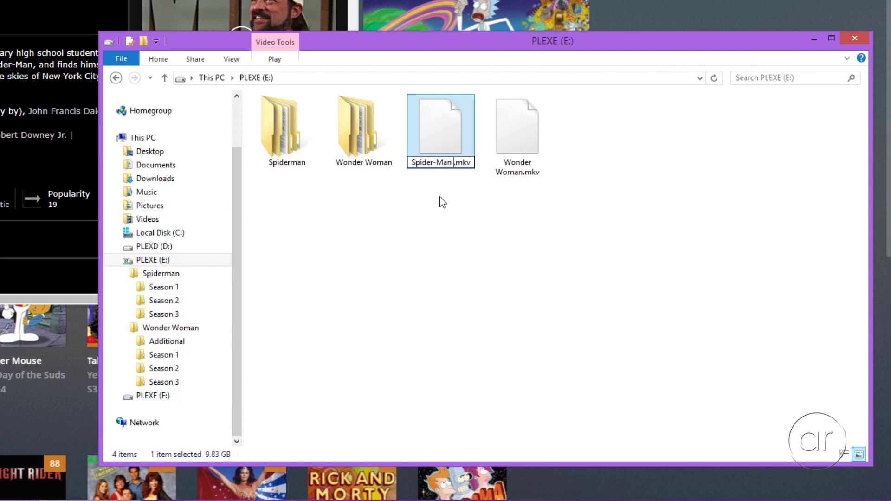
{"action": "type", "text": " Homecoming "}
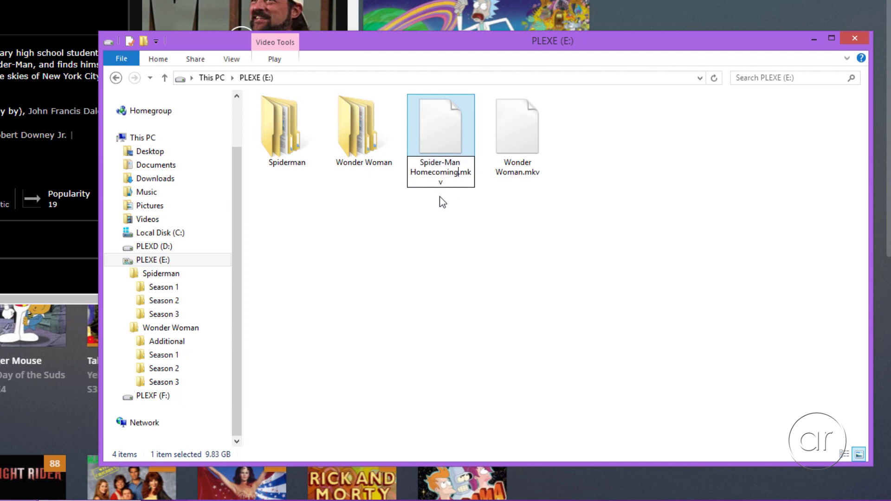
{"action": "type", "text": "(2017"}
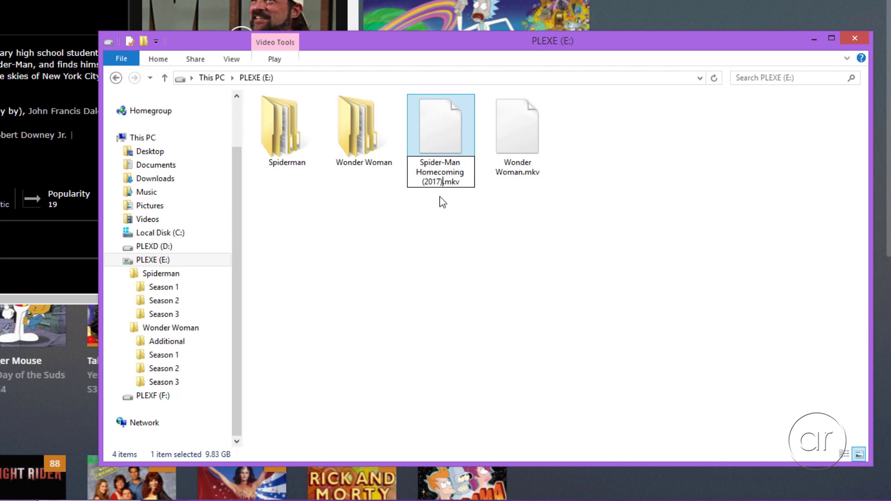
{"action": "key", "text": "Return"}
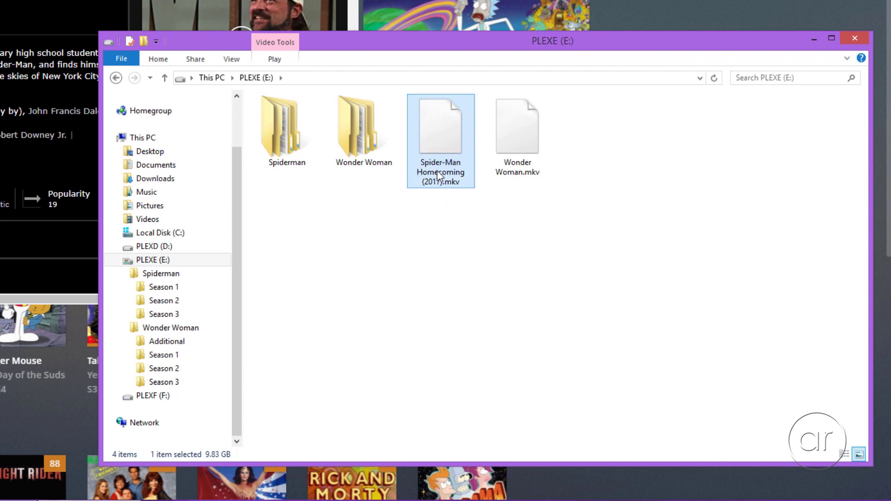
{"action": "left_click", "coordinate": [440, 176]}
{"action": "right_click", "coordinate": [440, 175]}
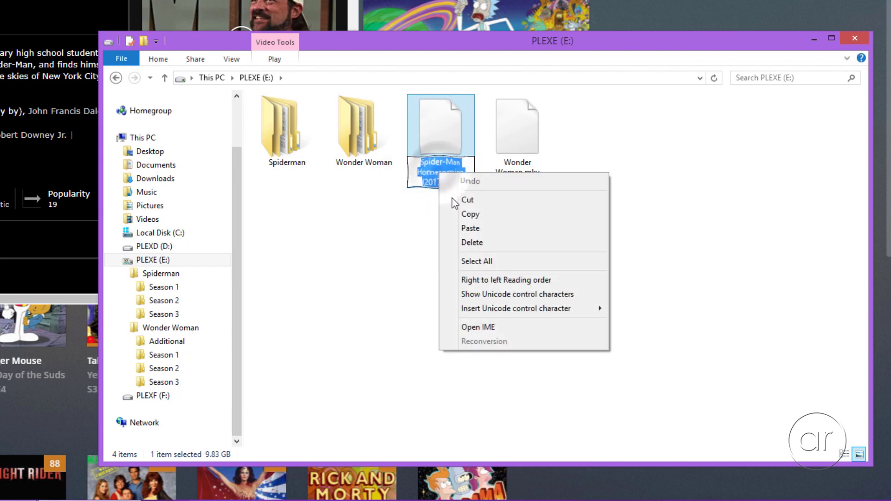
{"action": "left_click", "coordinate": [460, 214]}
Create a new folder on PLEXE (E:) named 'Spider-Man Homecoming (2017)' from the copied title.
{"action": "right_click", "coordinate": [419, 265]}
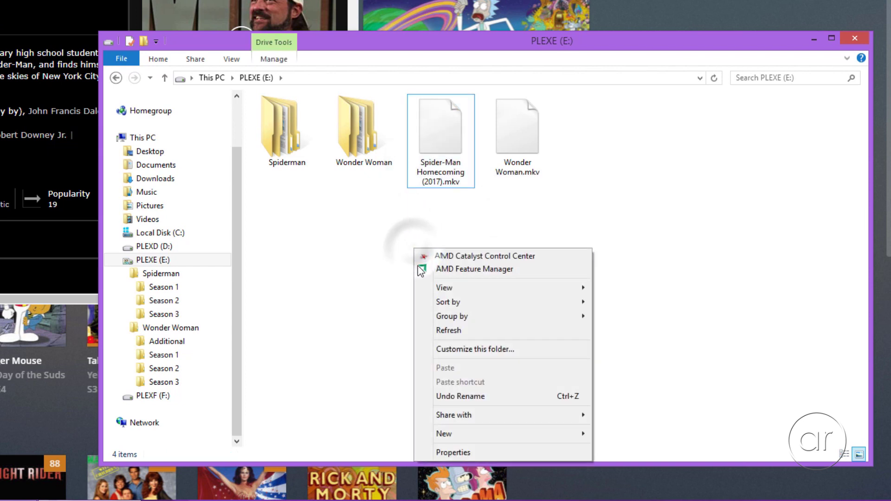
{"action": "mouse_move", "coordinate": [499, 434]}
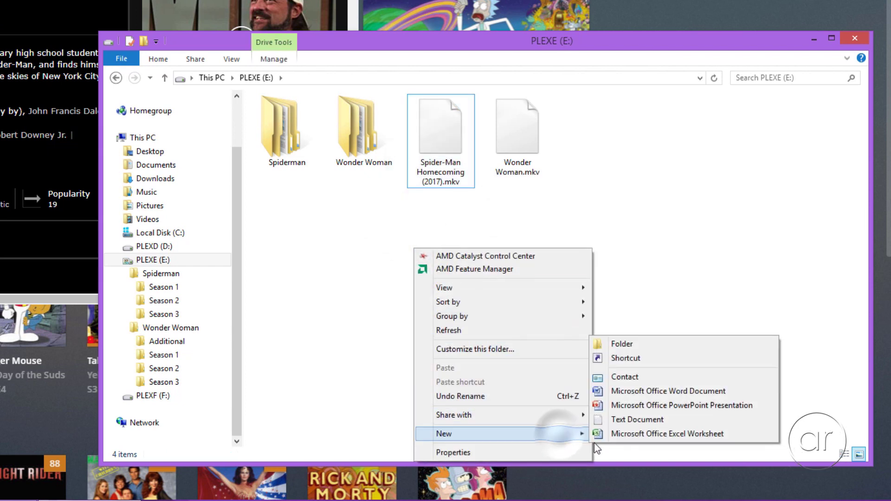
{"action": "left_click", "coordinate": [661, 344]}
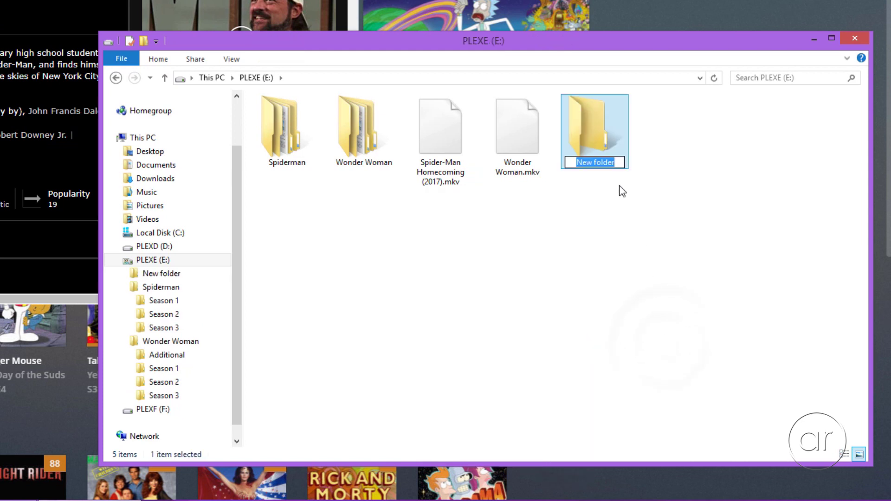
{"action": "right_click", "coordinate": [608, 165]}
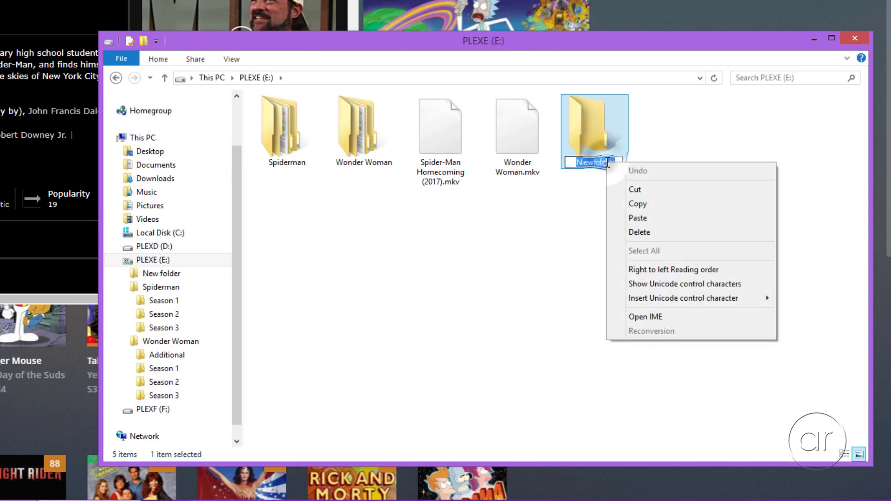
{"action": "left_click", "coordinate": [636, 217]}
{"action": "key", "text": "Return"}
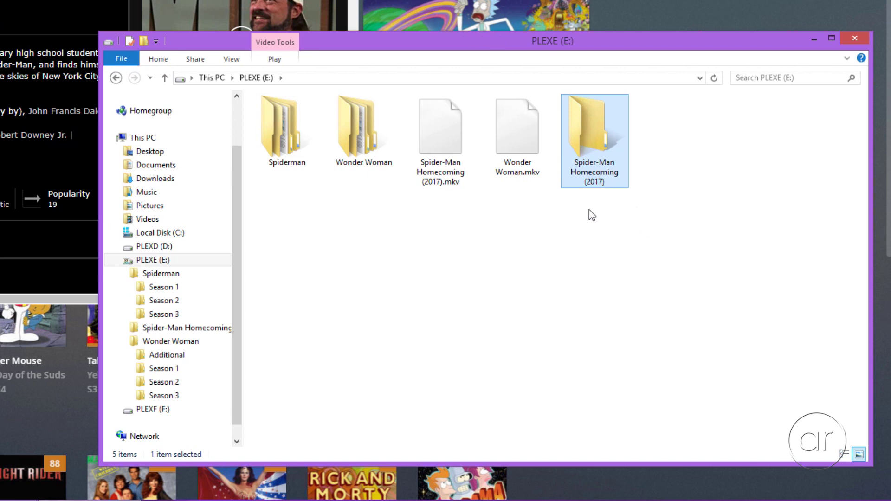
Move the Spider-Man Homecoming video into its new folder and open that folder.
{"action": "left_click_drag", "start_coordinate": [464, 147], "coordinate": [591, 157]}
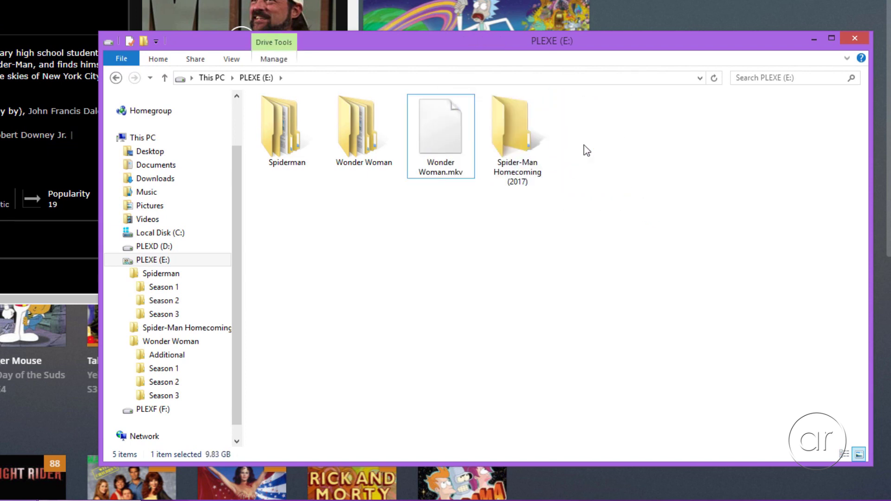
{"action": "left_click", "coordinate": [215, 330]}
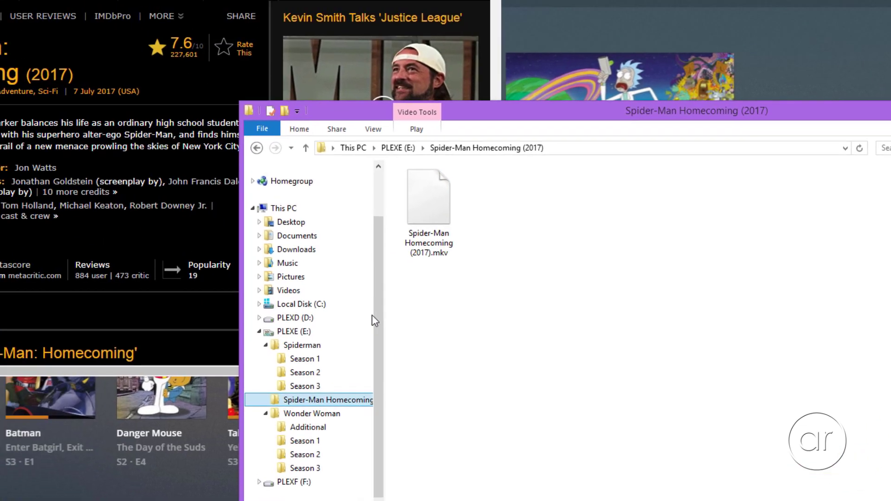
{"action": "left_click", "coordinate": [311, 67]}
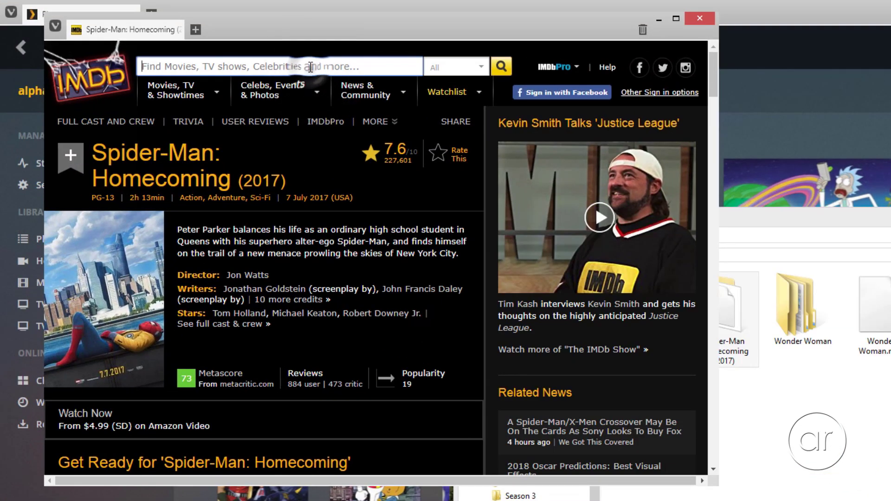
{"action": "type", "text": "wonder "}
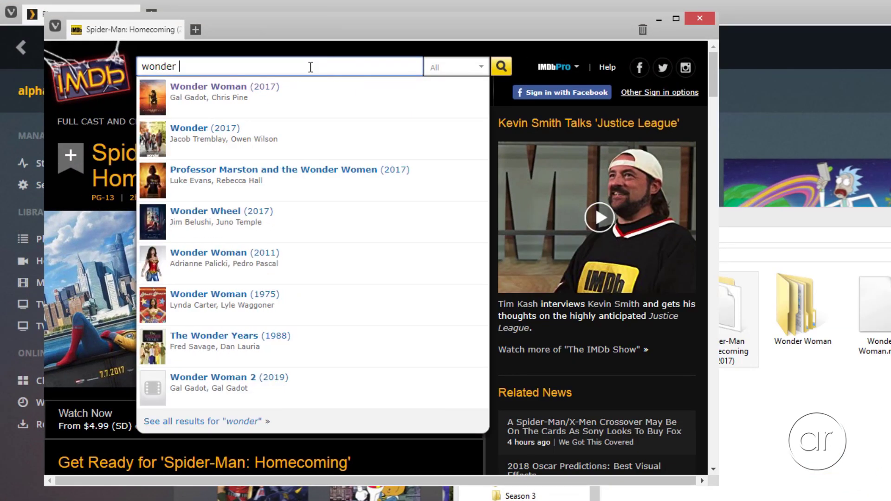
{"action": "type", "text": "woman"}
Open the Wonder Woman (2017) title page from the IMDb search suggestions.
{"action": "left_click", "coordinate": [253, 97]}
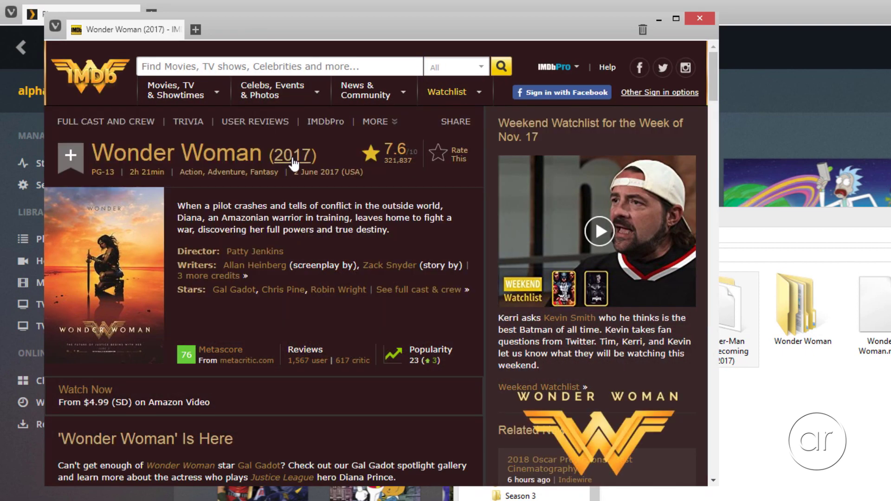
Rename Wonder Woman.mkv to 'Wonder Woman (2017).mkv' and copy the new title.
{"action": "left_click", "coordinate": [879, 348]}
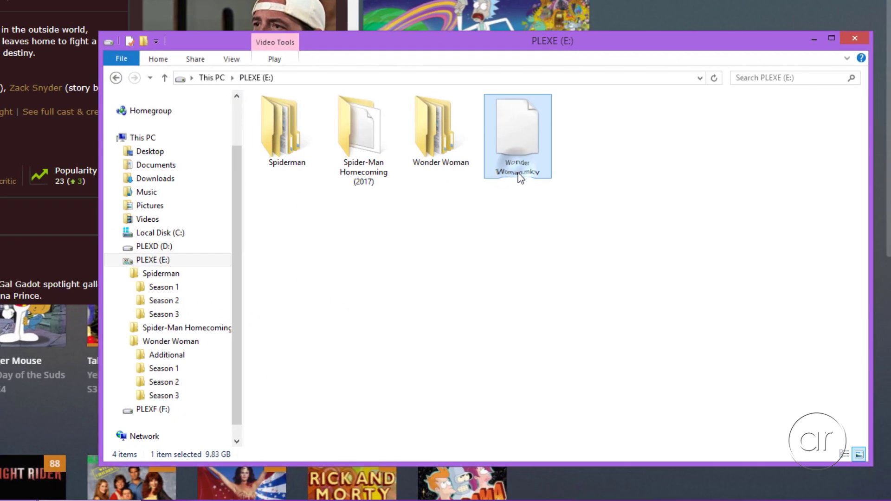
{"action": "left_click", "coordinate": [527, 174]}
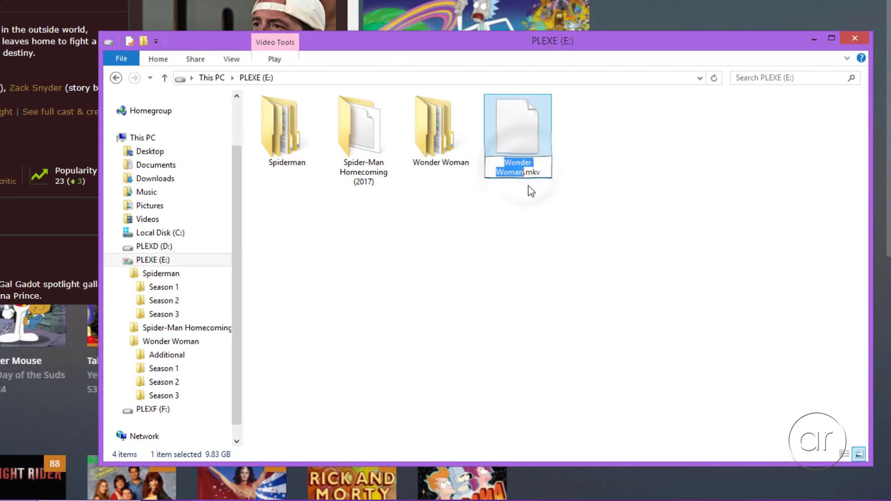
{"action": "key", "text": "Right"}
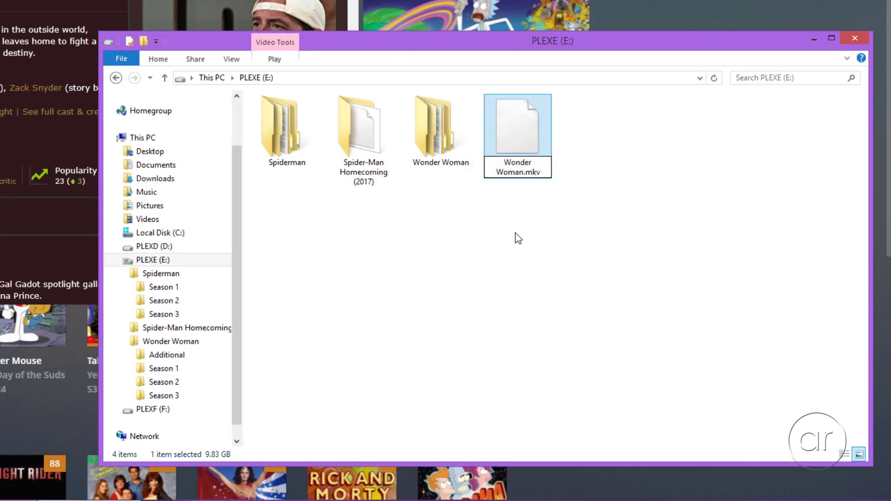
{"action": "type", "text": "(201"}
{"action": "type", "text": "7)"}
{"action": "key", "text": "Return"}
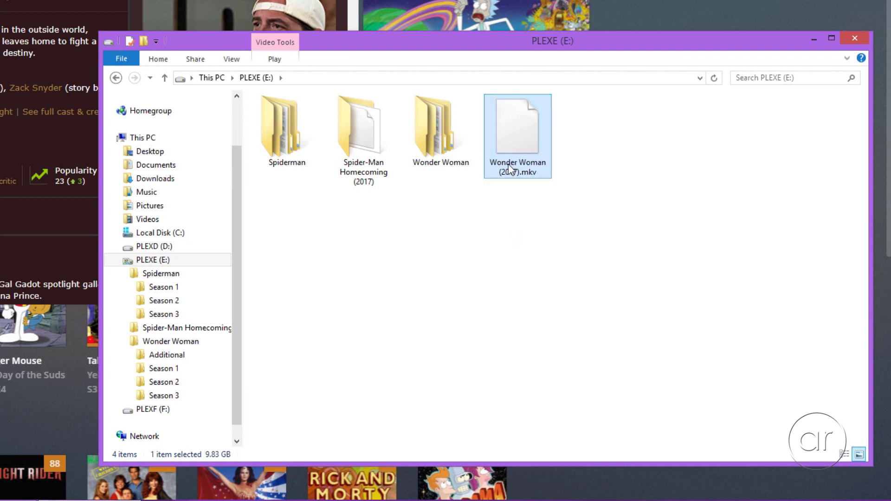
{"action": "left_click", "coordinate": [512, 172]}
{"action": "right_click", "coordinate": [512, 172]}
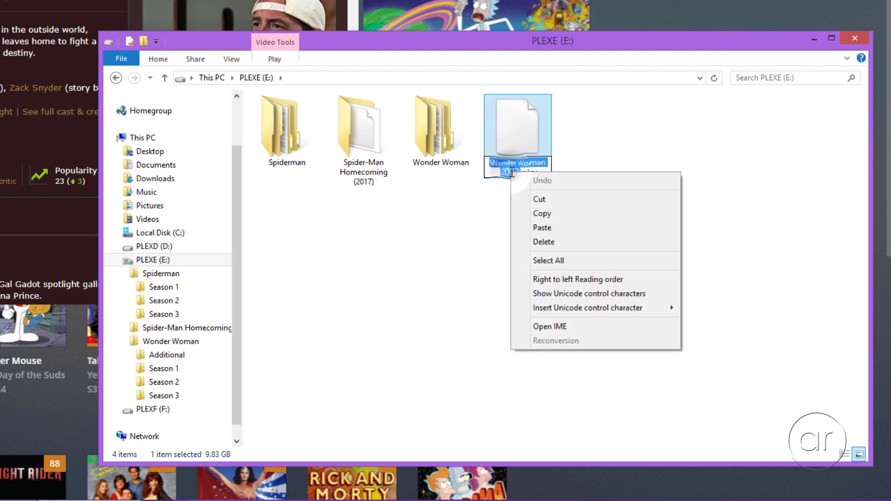
{"action": "left_click", "coordinate": [533, 213]}
Create a new folder on PLEXE (E:) named 'Wonder Woman (2017)' from the copied title.
{"action": "right_click", "coordinate": [543, 211]}
{"action": "mouse_move", "coordinate": [573, 398]}
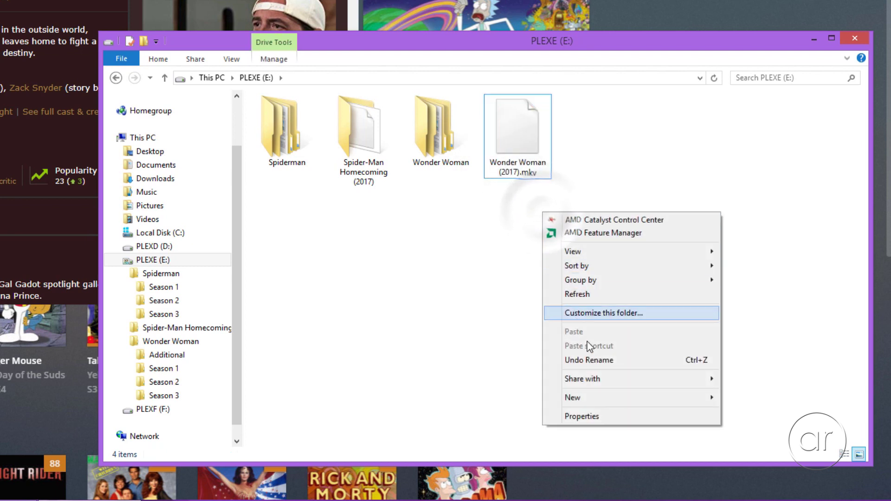
{"action": "left_click", "coordinate": [521, 397]}
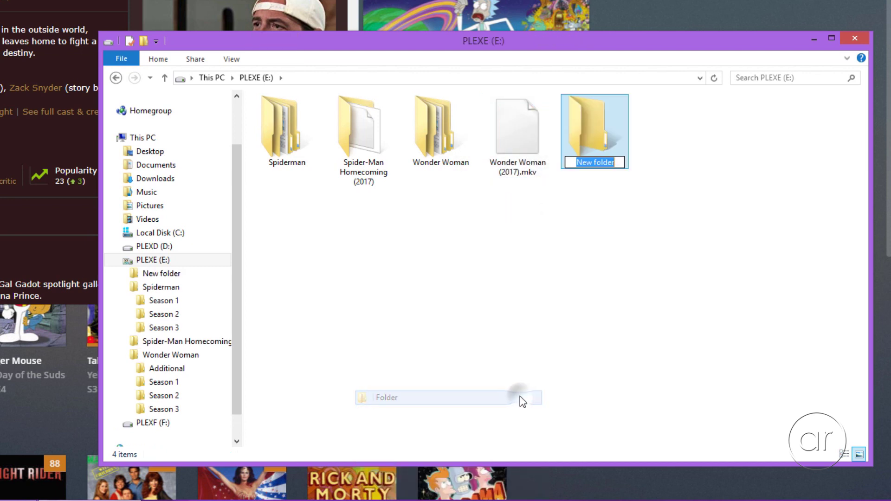
{"action": "right_click", "coordinate": [610, 162]}
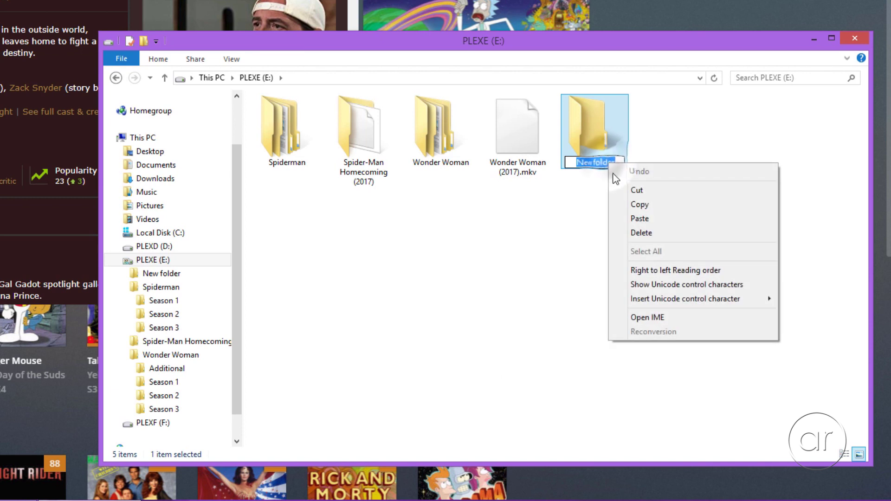
{"action": "left_click", "coordinate": [633, 222]}
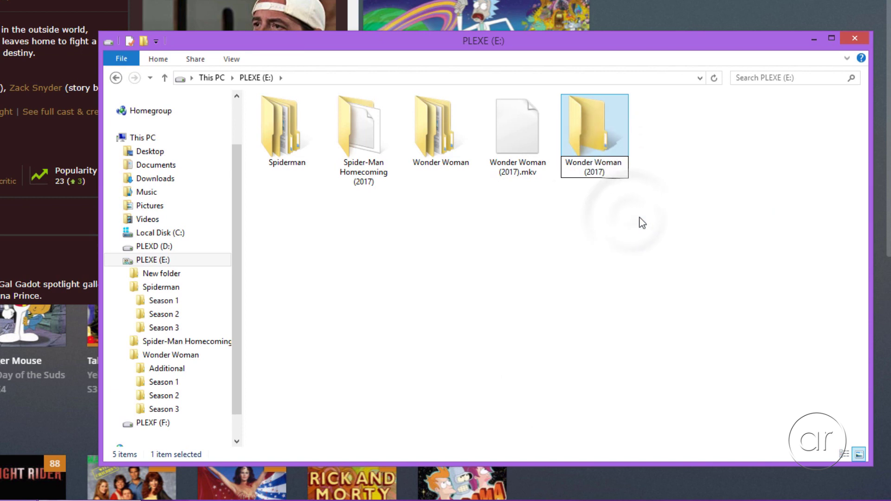
{"action": "key", "text": "Return"}
Move the Wonder Woman video into its folder, open it, then return to PLEXE (E:).
{"action": "left_click_drag", "start_coordinate": [525, 124], "coordinate": [586, 143]}
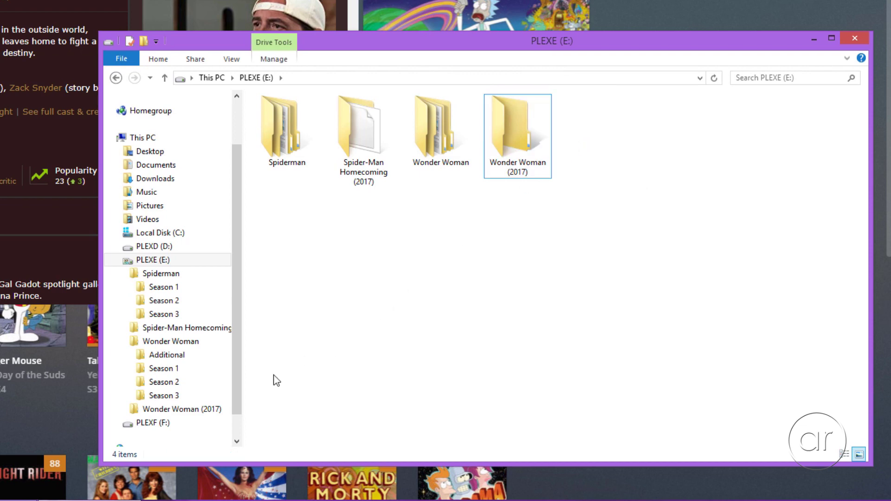
{"action": "left_click", "coordinate": [214, 410]}
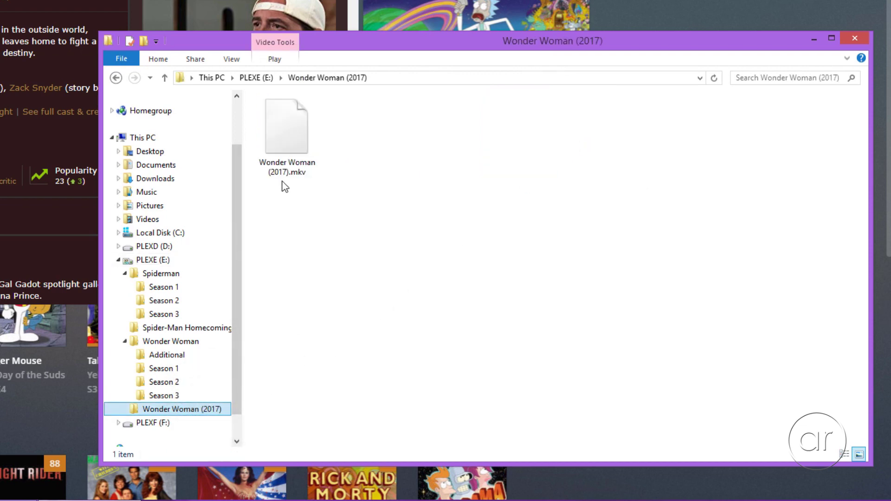
{"action": "left_click", "coordinate": [187, 261]}
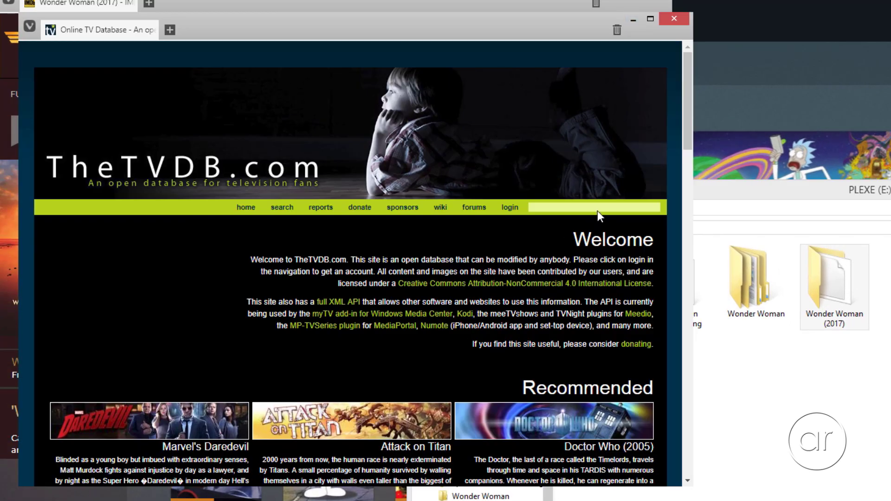
Search TheTVDB for Spider-Man, open the 1967 series, and review its Specials and Season 1 lists.
{"action": "left_click", "coordinate": [597, 209]}
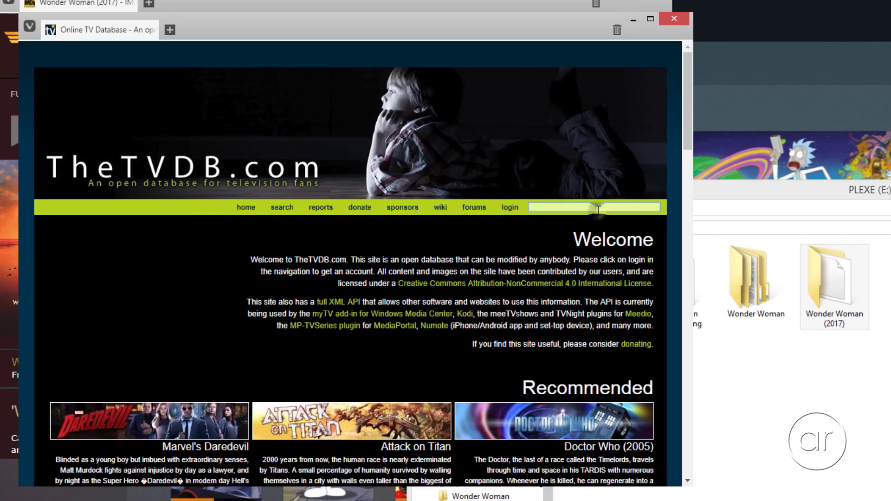
{"action": "type", "text": "Spider-Man"}
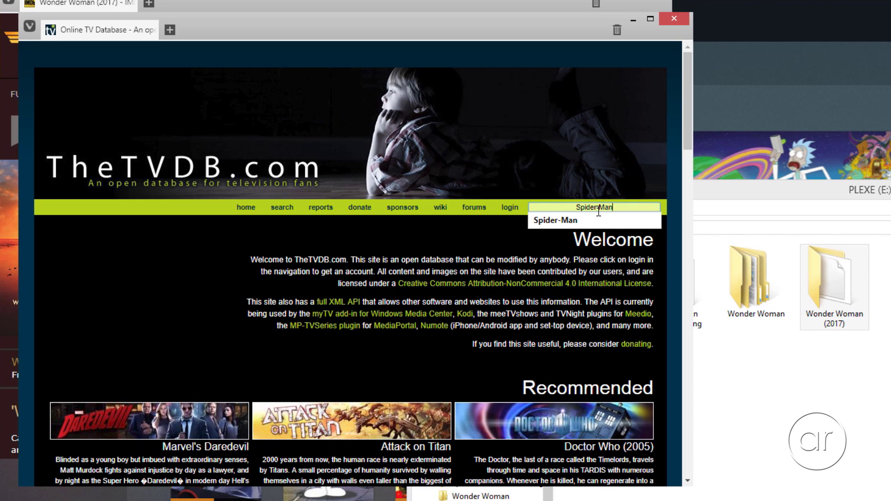
{"action": "key", "text": "Return"}
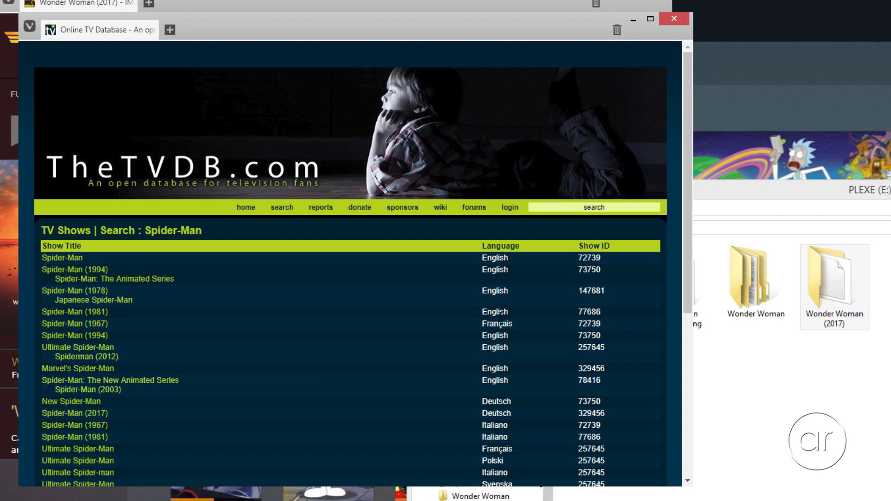
{"action": "left_click", "coordinate": [74, 257]}
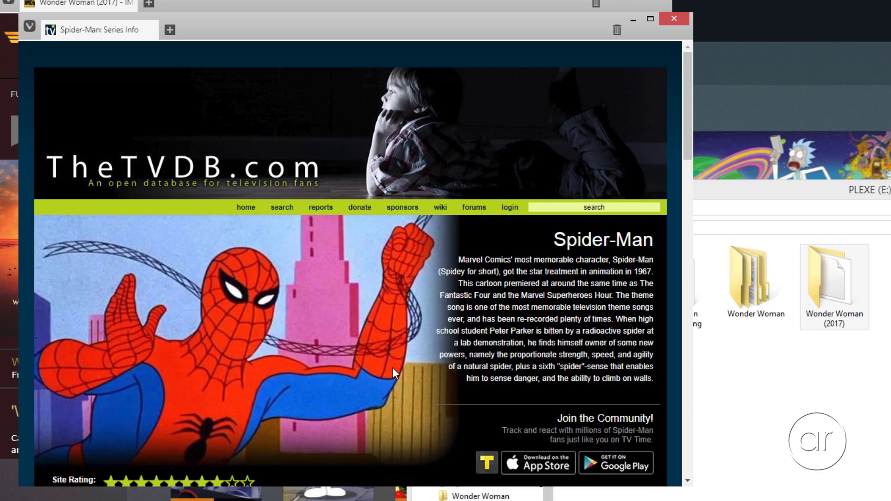
{"action": "scroll", "coordinate": [588, 398], "scroll_direction": "down", "scroll_amount": 2}
{"action": "scroll", "coordinate": [589, 399], "scroll_direction": "down", "scroll_amount": 4}
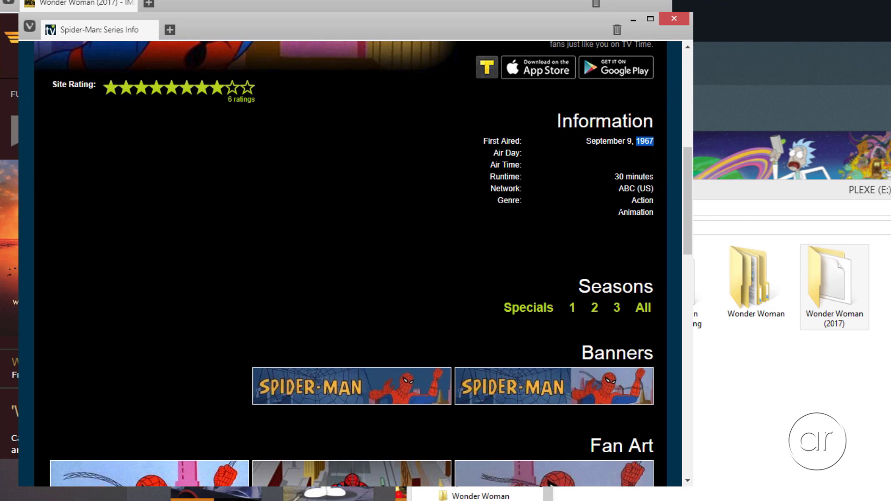
{"action": "left_click", "coordinate": [533, 313]}
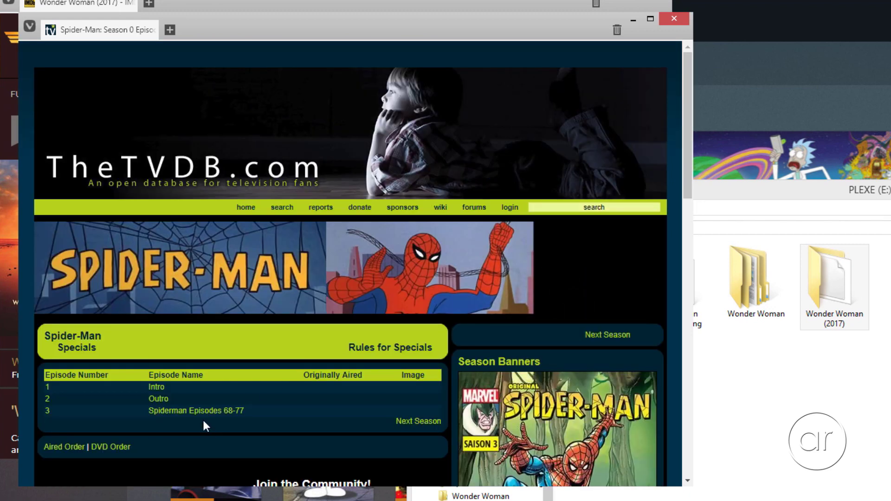
{"action": "key", "text": "alt+Left"}
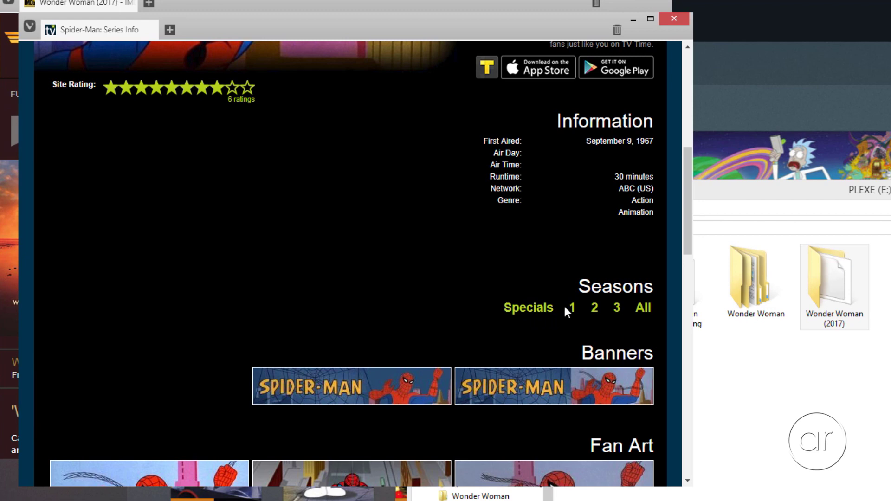
{"action": "left_click", "coordinate": [572, 310]}
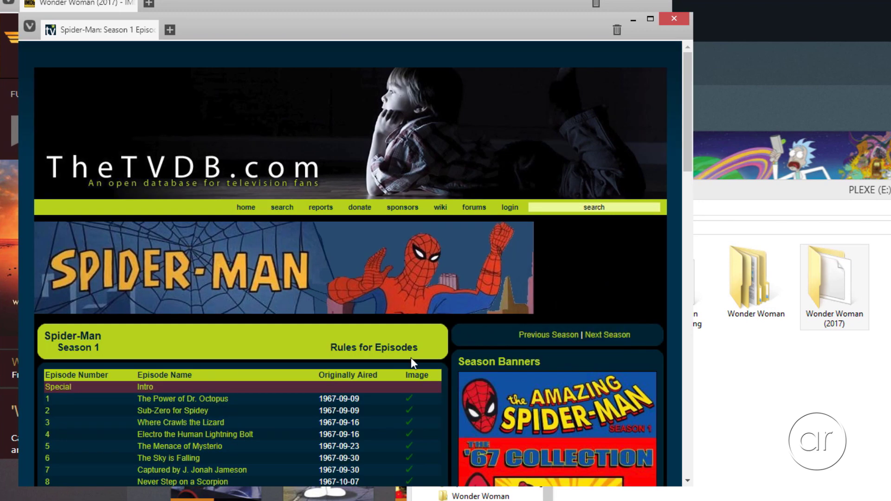
{"action": "scroll", "coordinate": [352, 388], "scroll_direction": "down", "scroll_amount": 5}
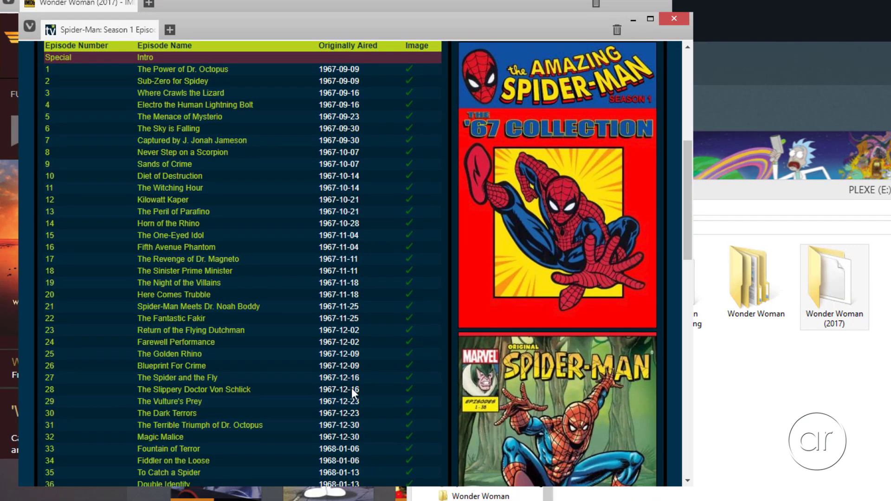
{"action": "left_click", "coordinate": [727, 397]}
Rename the Spiderman folder to 'Spider-Man (1967)' and open it.
{"action": "left_click", "coordinate": [592, 319]}
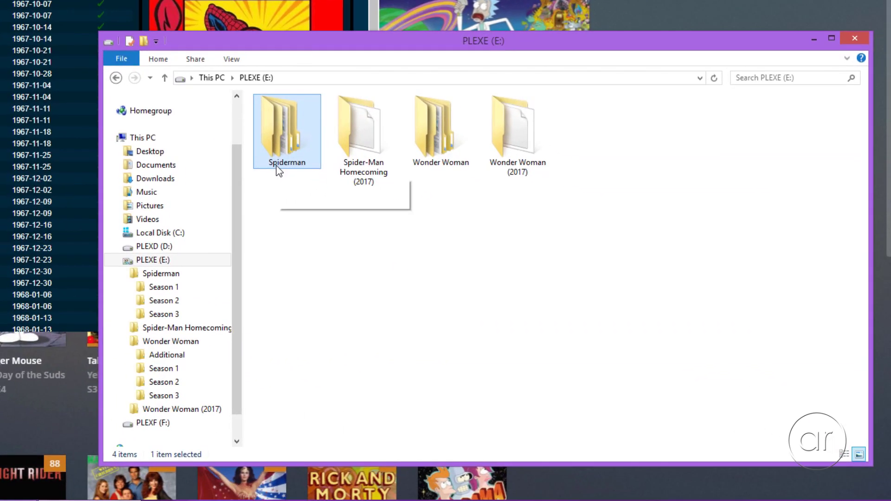
{"action": "left_click", "coordinate": [277, 167]}
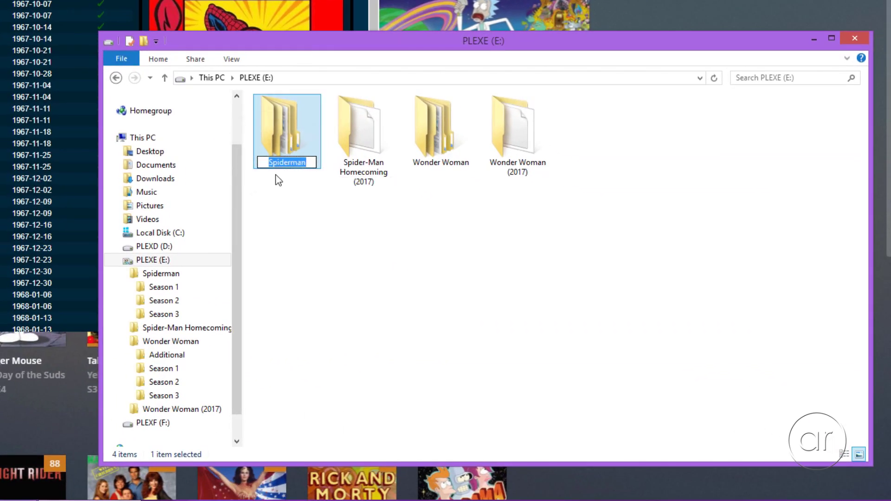
{"action": "type", "text": "Spider-Ma"}
{"action": "type", "text": "n (1967"}
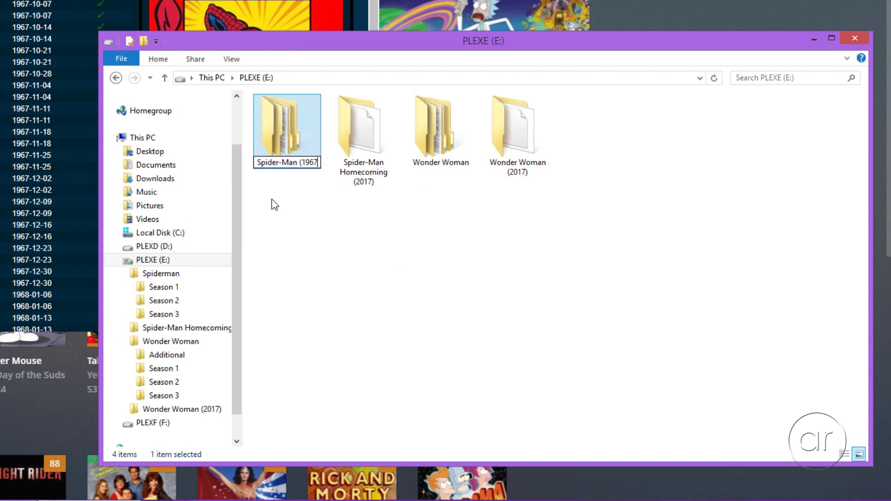
{"action": "type", "text": ")"}
{"action": "key", "text": "Return"}
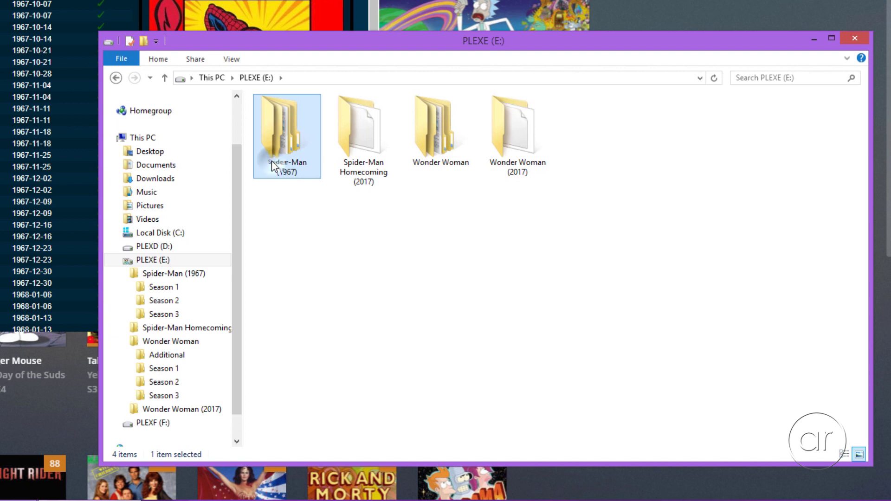
{"action": "double_click", "coordinate": [271, 161]}
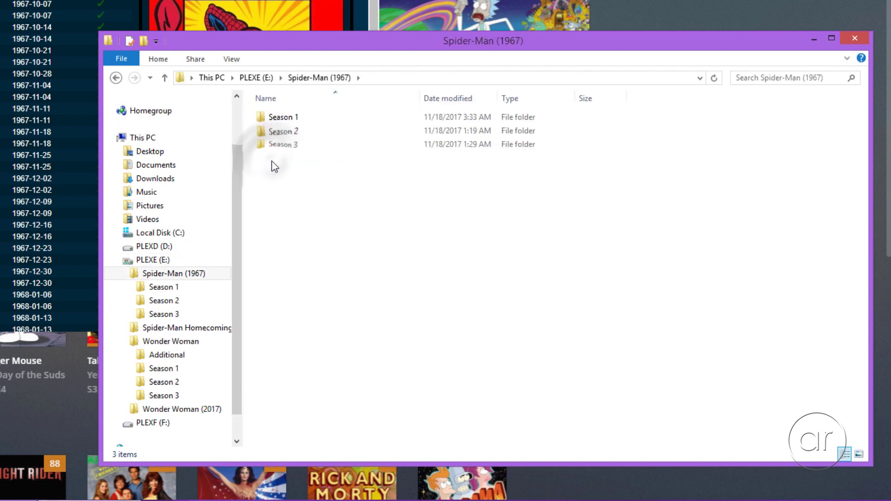
Rename the Season 1 folder to 'Season 01'.
{"action": "left_click", "coordinate": [298, 123]}
{"action": "key", "text": "F2"}
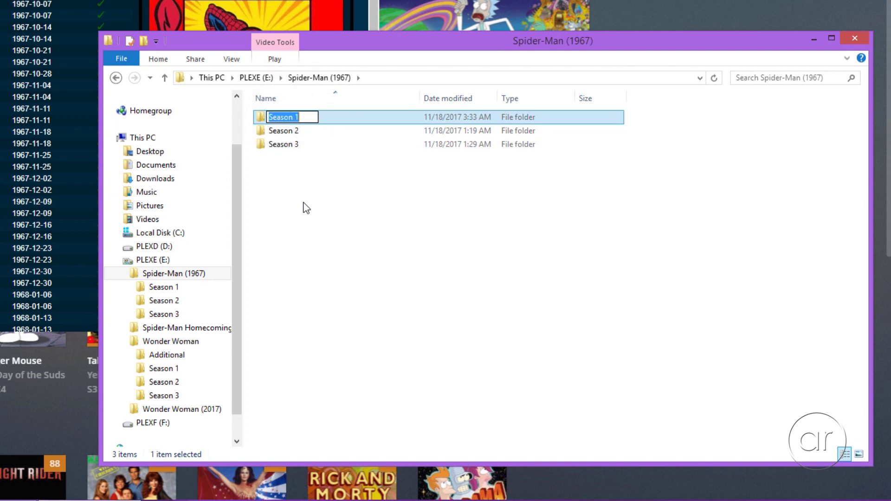
{"action": "key", "text": "Right"}
{"action": "key", "text": "Left"}
{"action": "key", "text": "Return"}
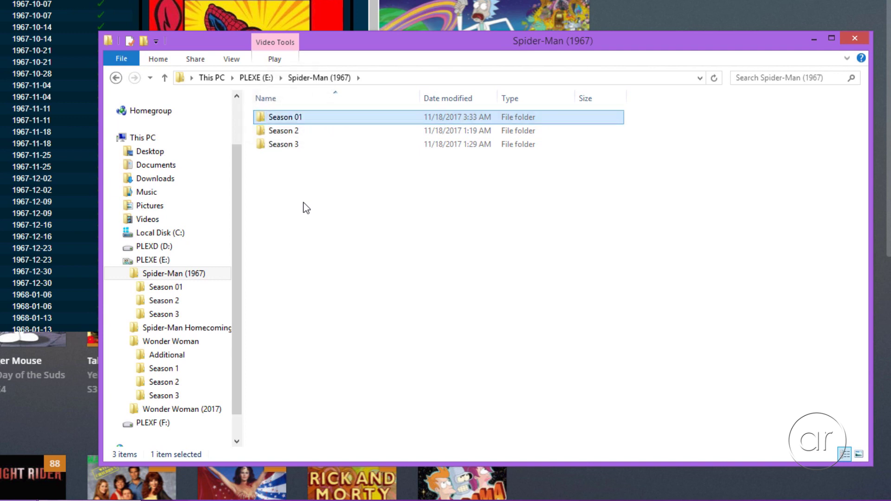
Rename Season 2 and Season 3 to 'Season 02' and 'Season 03', then open Season 01.
{"action": "key", "text": "Down"}
{"action": "key", "text": "F2"}
{"action": "key", "text": "Right"}
{"action": "key", "text": "Left"}
{"action": "type", "text": "0"}
{"action": "key", "text": "Return"}
{"action": "key", "text": "Down"}
{"action": "key", "text": "F2"}
{"action": "key", "text": "Right"}
{"action": "key", "text": "Left"}
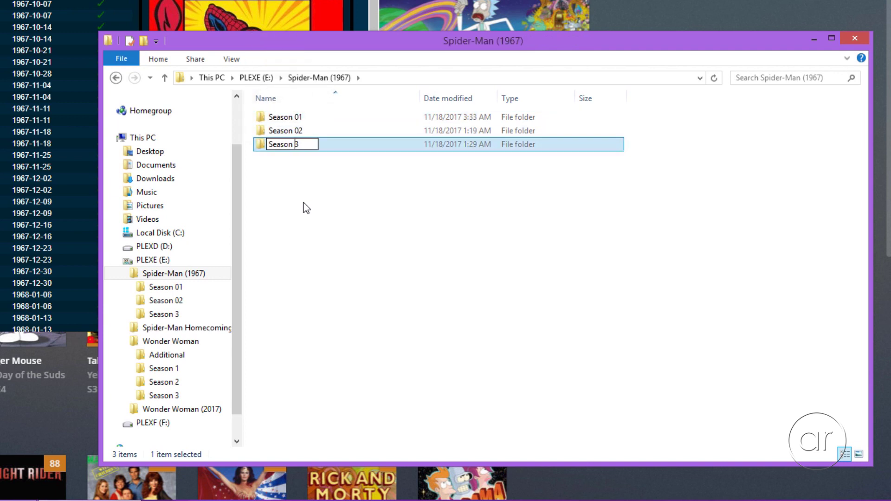
{"action": "type", "text": "0"}
{"action": "key", "text": "Return"}
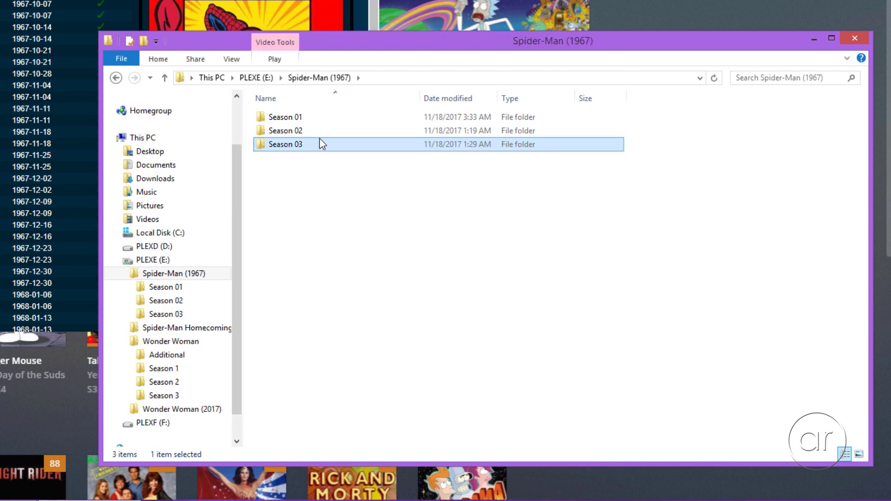
{"action": "double_click", "coordinate": [303, 116]}
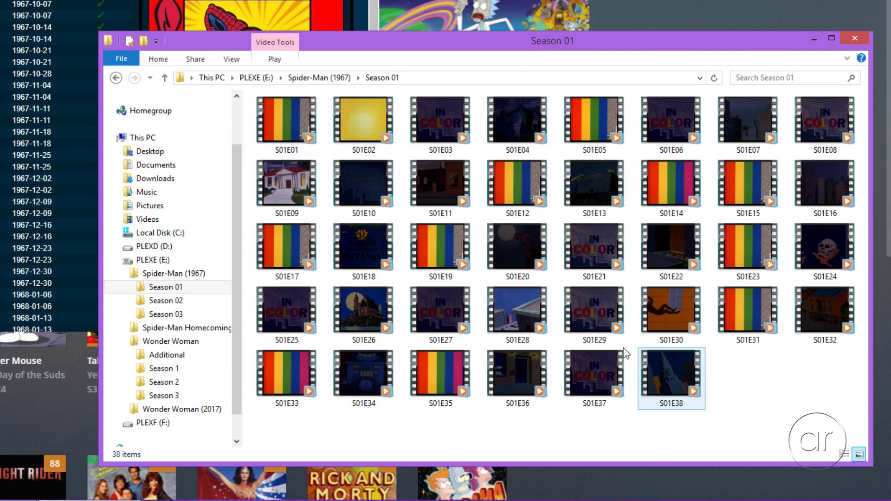
Rename the first Spider-Man episode file to its full episode title.
{"action": "left_click", "coordinate": [283, 152]}
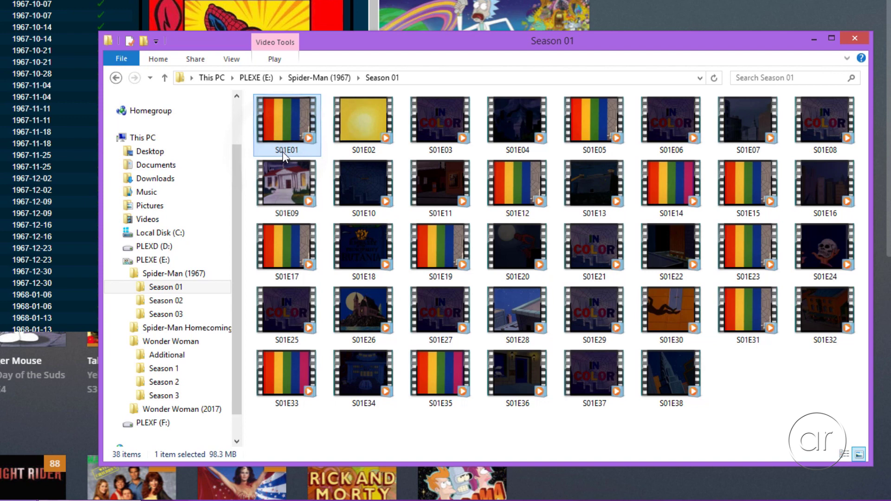
{"action": "left_click", "coordinate": [280, 153]}
{"action": "left_click", "coordinate": [276, 150]}
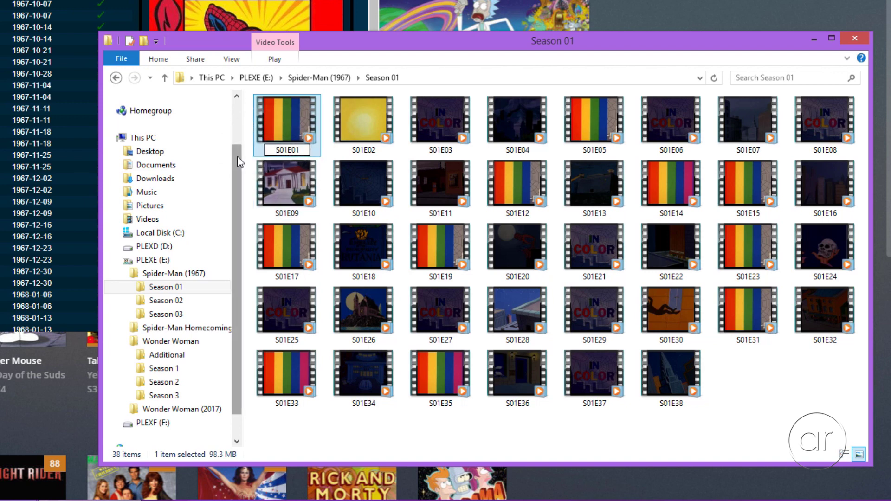
{"action": "type", "text": "Spider-"}
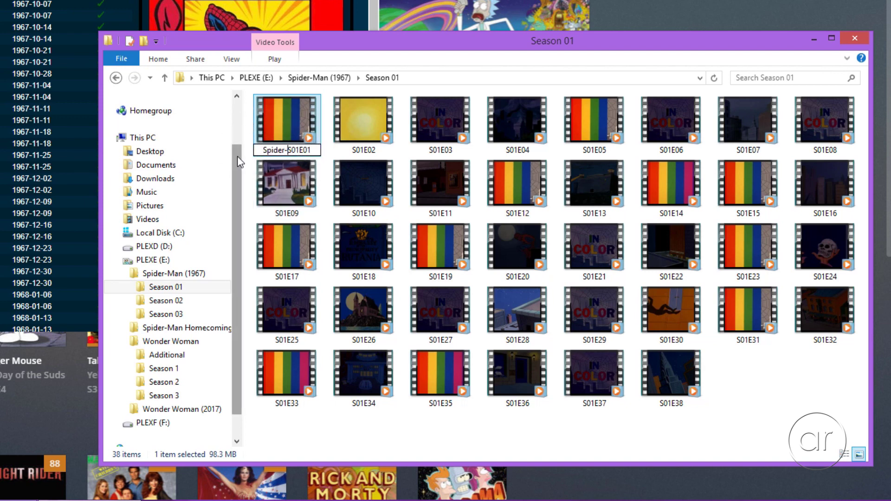
{"action": "type", "text": "Man (196"}
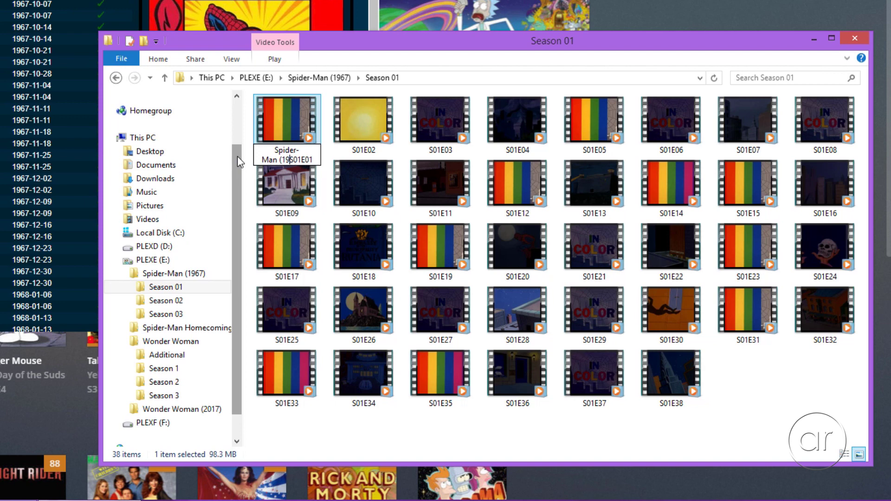
{"action": "type", "text": "7) -"}
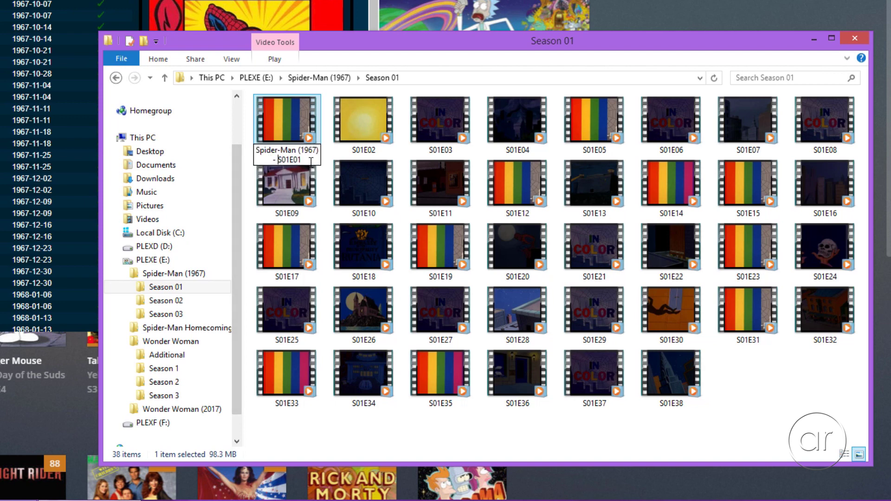
{"action": "left_click", "coordinate": [311, 161]}
{"action": "type", "text": "- The Power "}
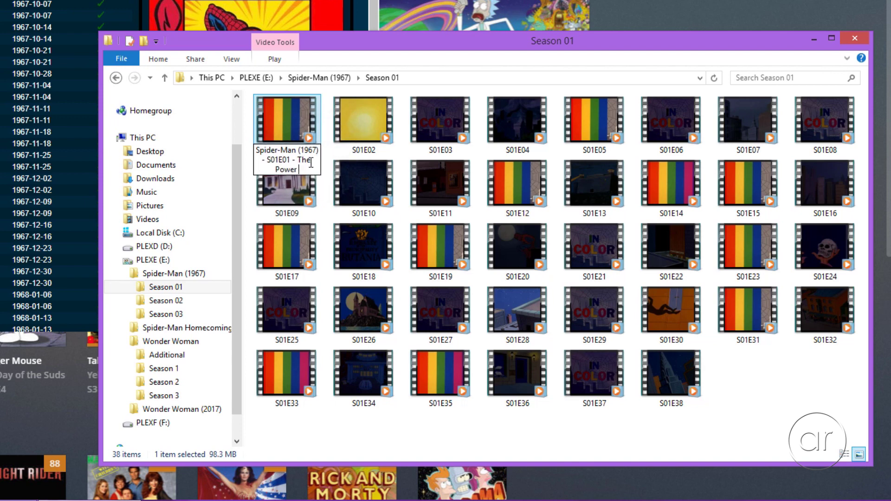
{"action": "type", "text": "of Dr Octo"}
{"action": "type", "text": "pus"}
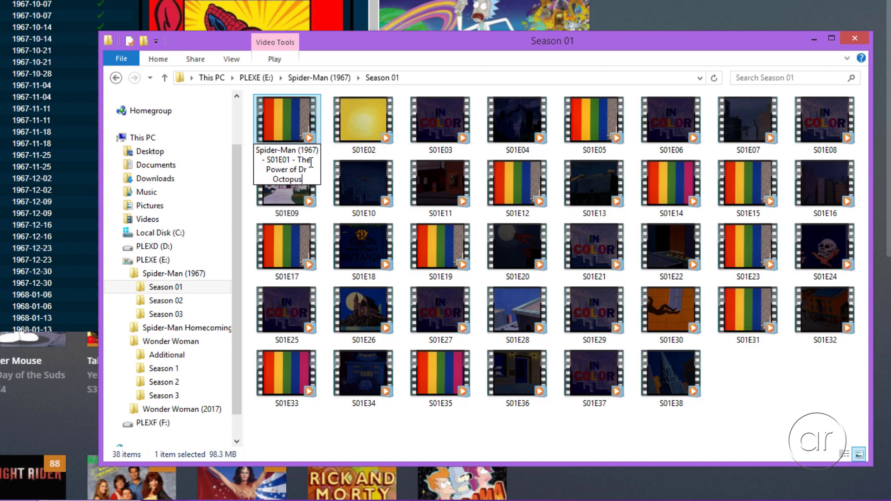
{"action": "key", "text": "Return"}
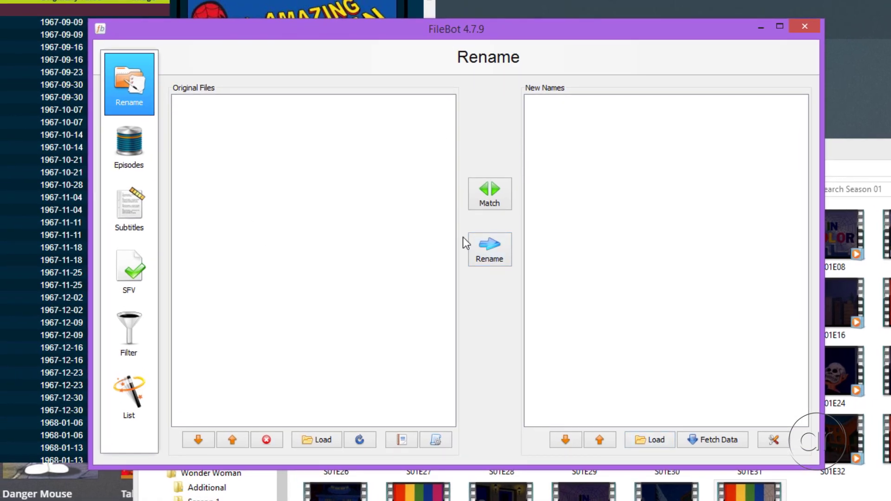
Check FileBot's episode data sources, then rename the first episode back to 'S01E01'.
{"action": "left_click", "coordinate": [496, 202]}
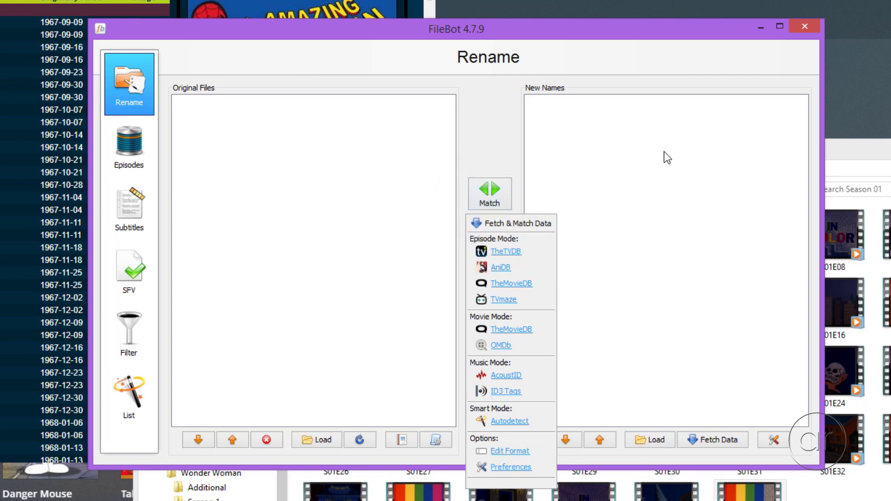
{"action": "left_click", "coordinate": [798, 31]}
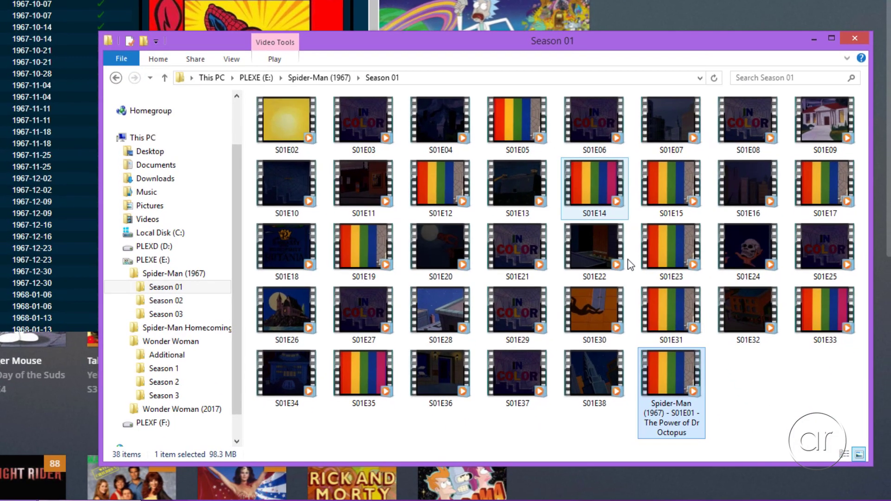
{"action": "left_click", "coordinate": [666, 421]}
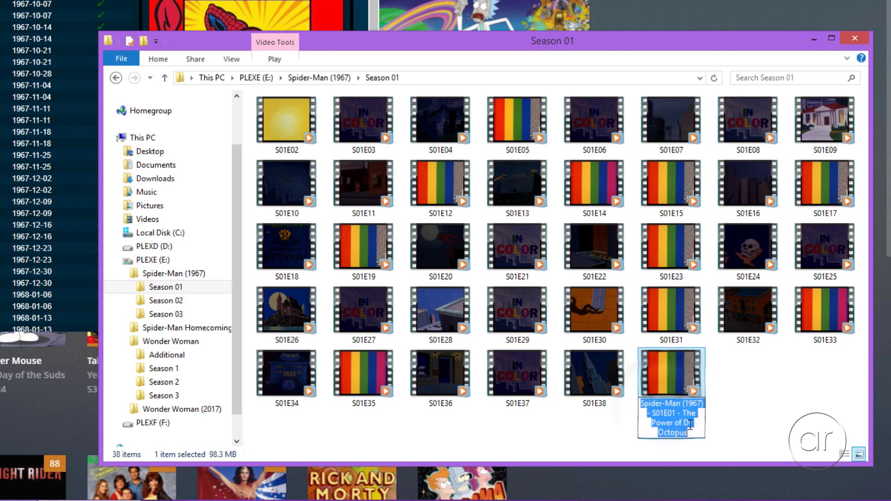
{"action": "type", "text": "S01E01"}
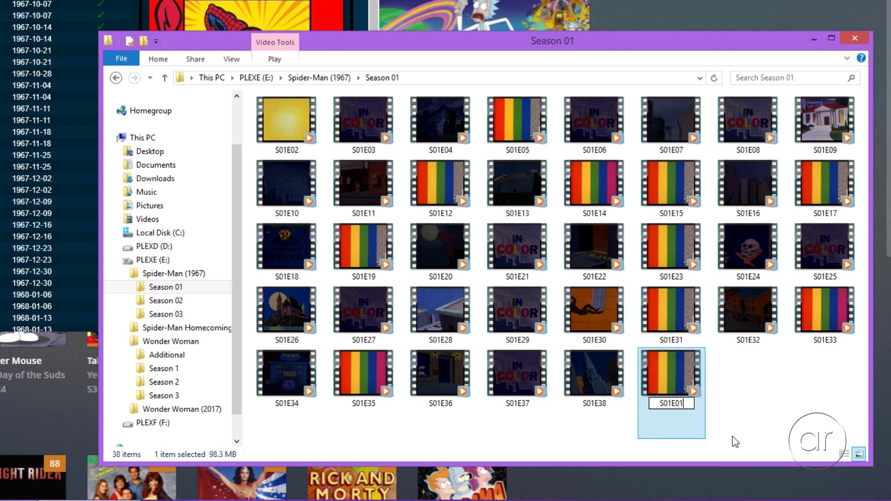
{"action": "key", "text": "Return"}
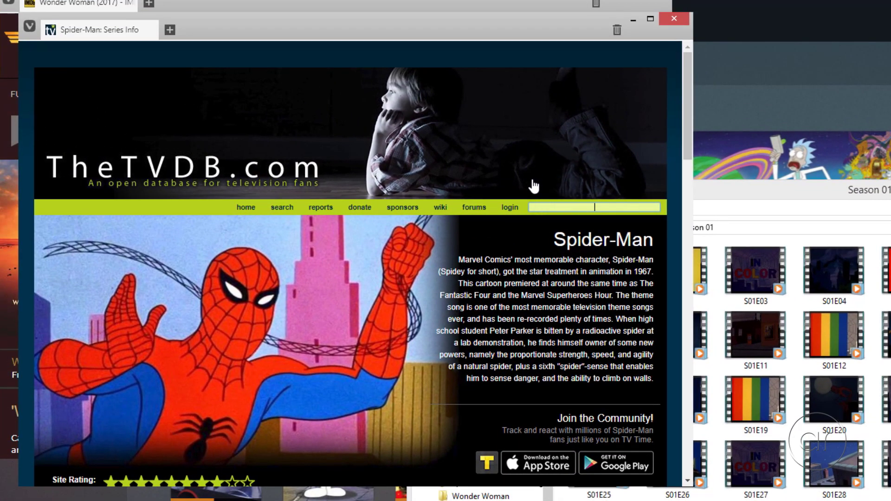
{"action": "type", "text": "wonder woman"}
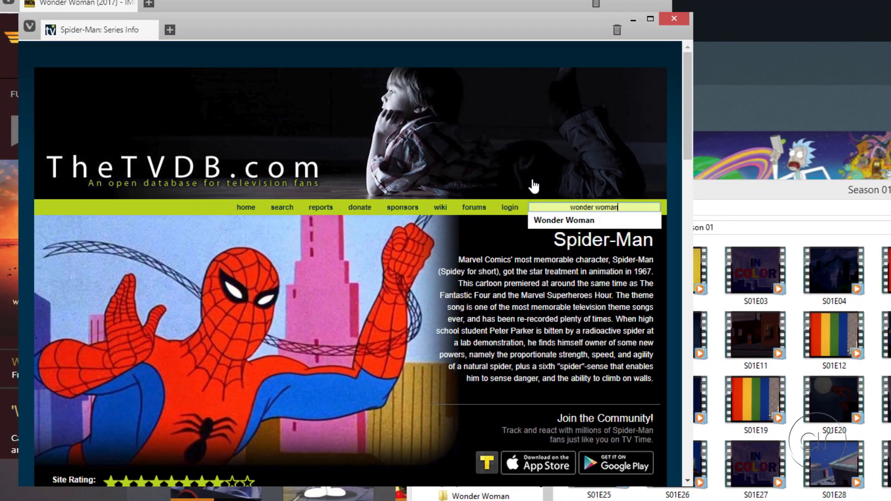
Search TheTVDB for Wonder Woman and confirm its English series first aired in 1975.
{"action": "key", "text": "Return"}
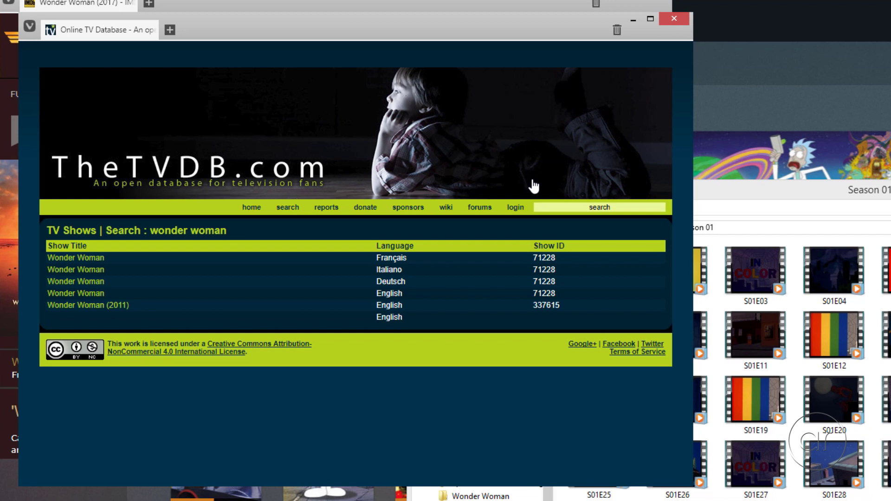
{"action": "left_click", "coordinate": [91, 299]}
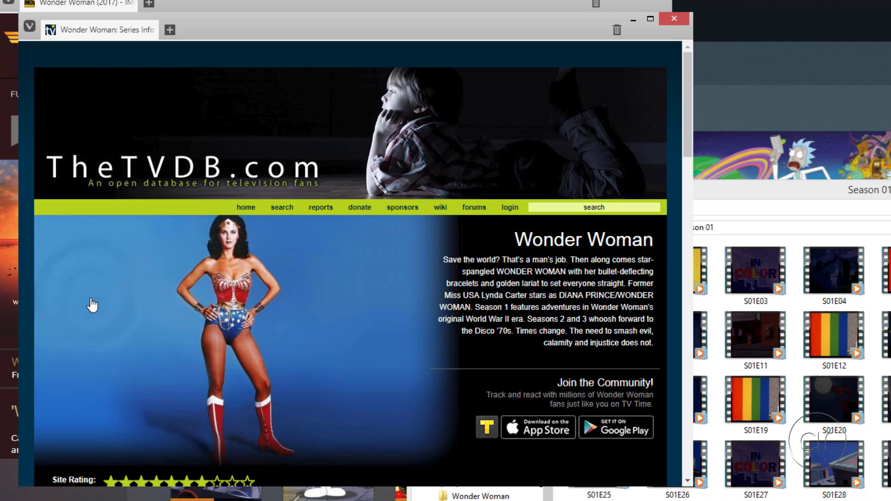
{"action": "scroll", "coordinate": [488, 357], "scroll_direction": "down", "scroll_amount": 4}
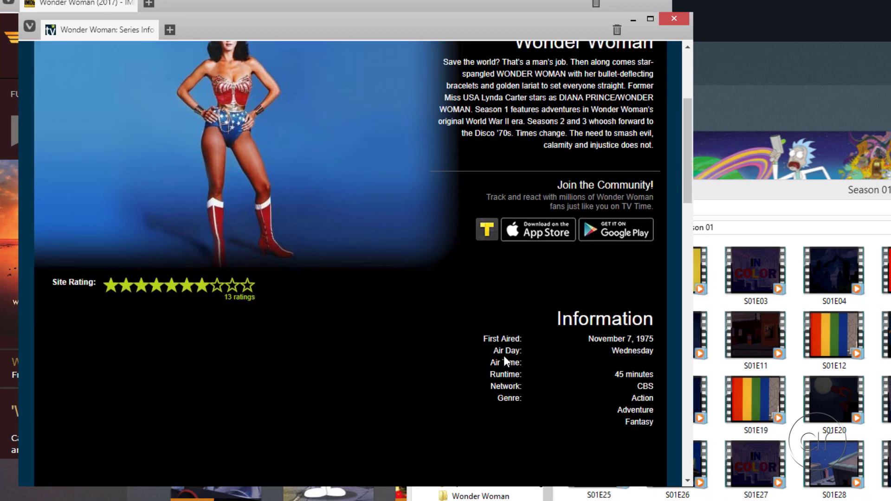
{"action": "double_click", "coordinate": [643, 272]}
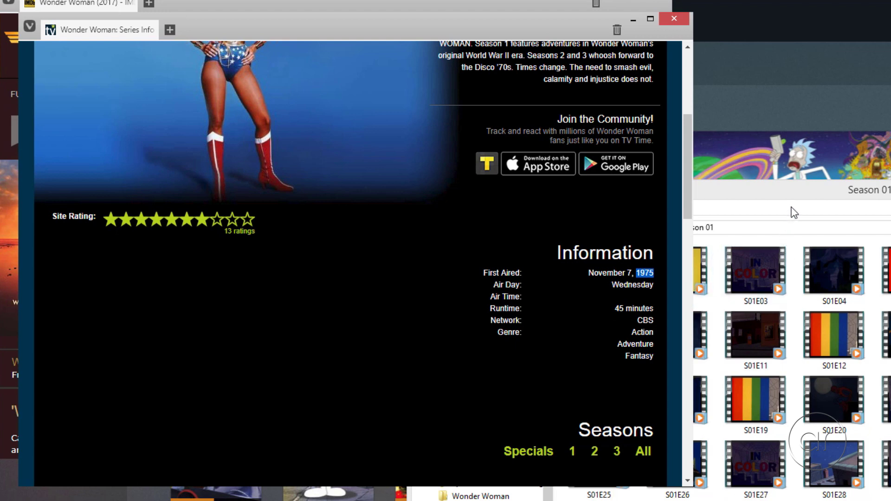
{"action": "left_click", "coordinate": [800, 192]}
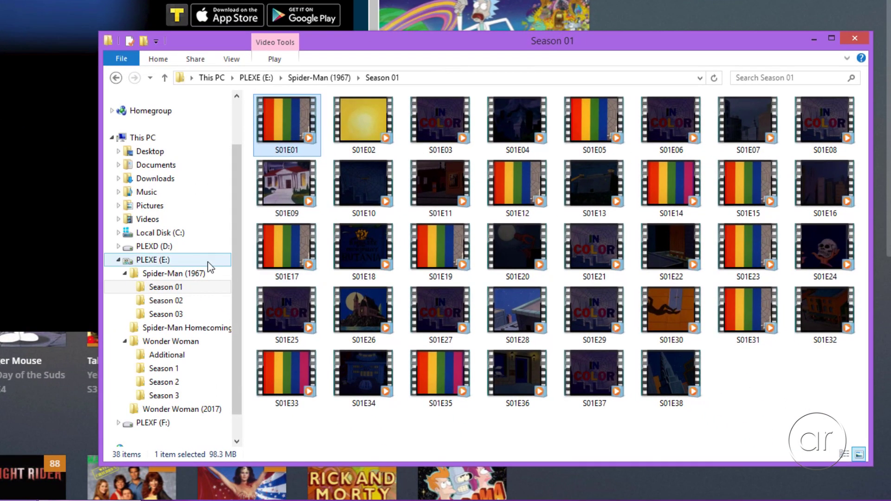
Open PLEXE (E:) > Wonder Woman and rename Season 1 to 'Season 01'.
{"action": "left_click", "coordinate": [391, 359]}
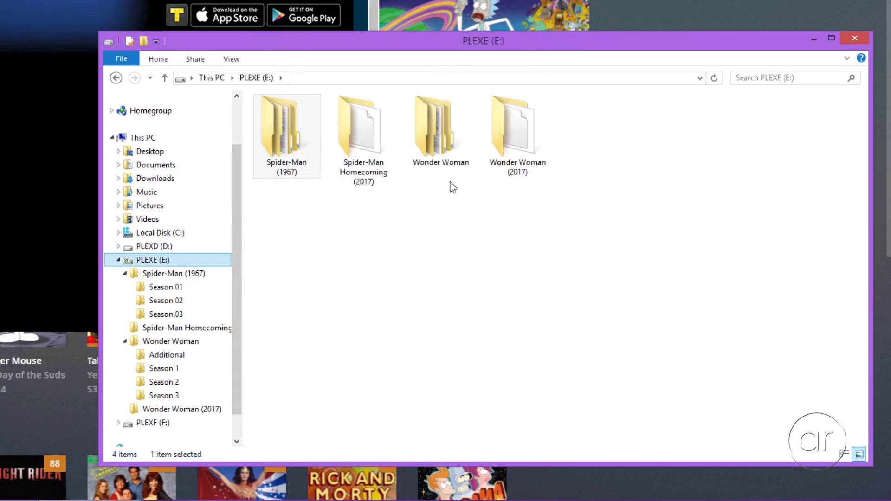
{"action": "left_click", "coordinate": [450, 167]}
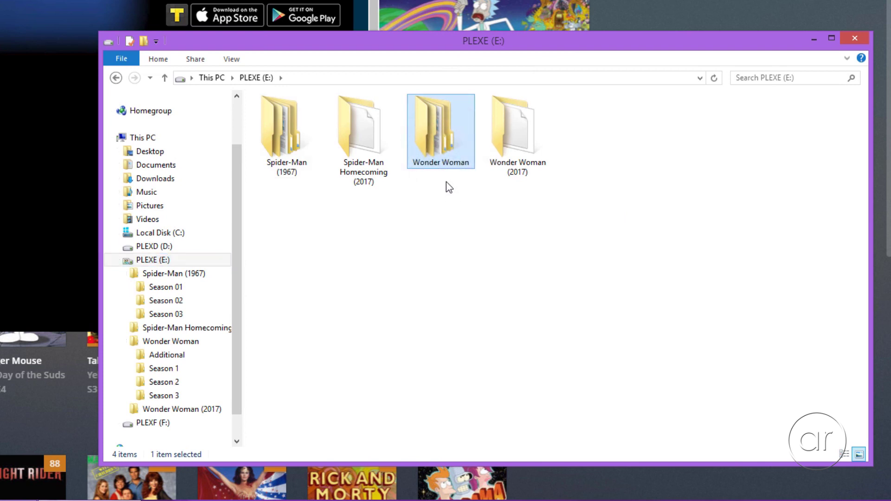
{"action": "double_click", "coordinate": [442, 159]}
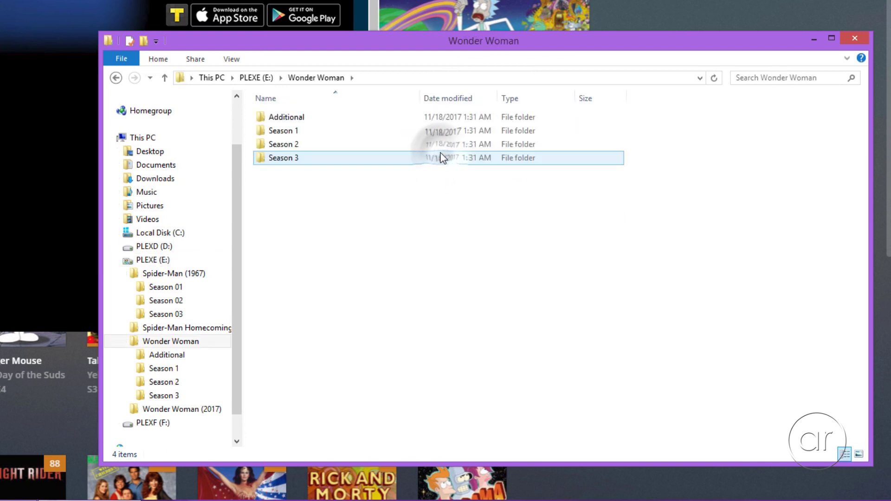
{"action": "left_click", "coordinate": [314, 130]}
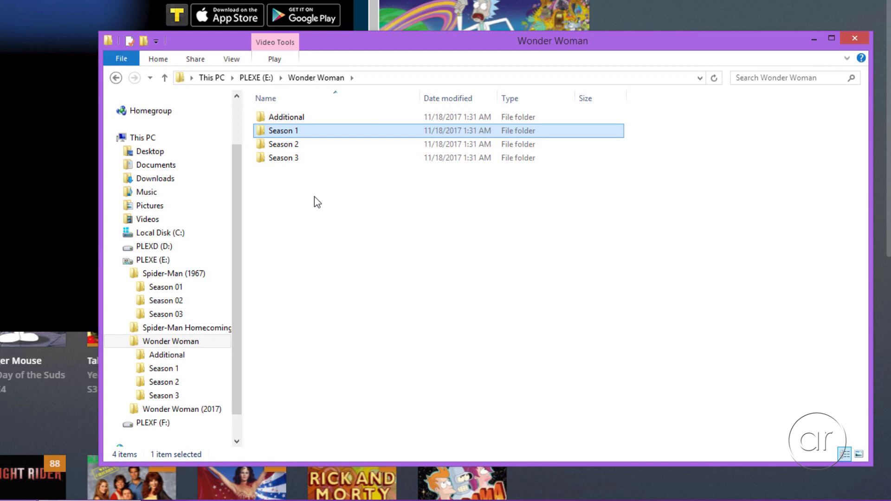
{"action": "key", "text": "F2"}
{"action": "key", "text": "Right"}
{"action": "key", "text": "Left"}
{"action": "type", "text": "0"}
{"action": "key", "text": "Return"}
Rename Season 2 and Season 3 to 'Season 02' and 'Season 03', then check Season 01.
{"action": "key", "text": "Down"}
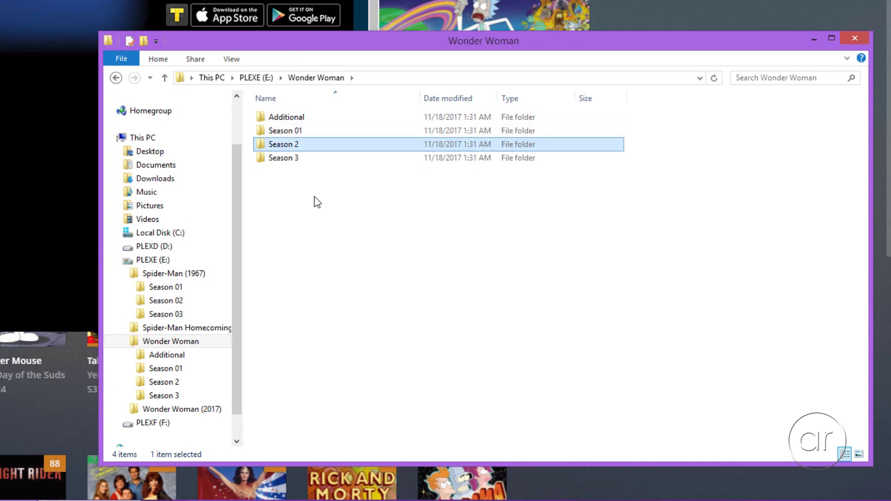
{"action": "key", "text": "F2"}
{"action": "key", "text": "Left"}
{"action": "type", "text": "0"}
{"action": "key", "text": "Return"}
{"action": "key", "text": "Down"}
{"action": "key", "text": "F2"}
{"action": "key", "text": "Right"}
{"action": "key", "text": "Left"}
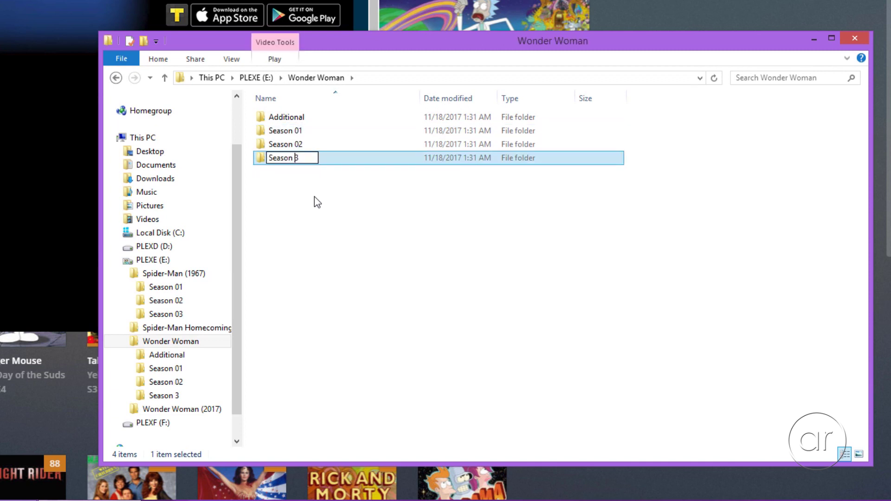
{"action": "type", "text": "0"}
{"action": "key", "text": "Return"}
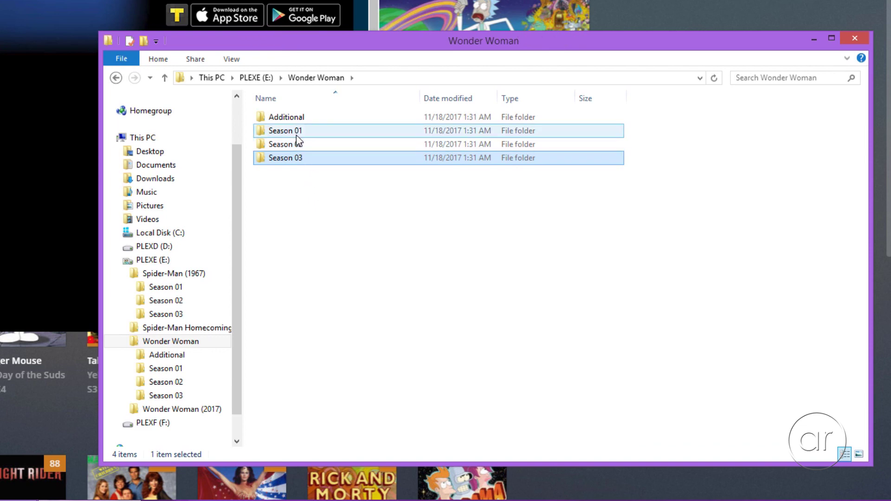
{"action": "double_click", "coordinate": [296, 135]}
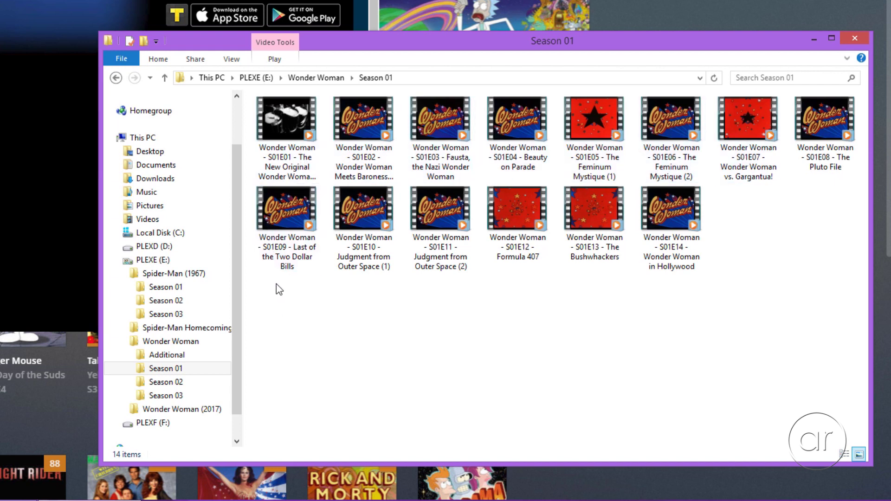
Rename Wonder Woman's 'Additional' folder to 'Season 00' and go back to PLEXE (E:).
{"action": "left_click", "coordinate": [114, 78]}
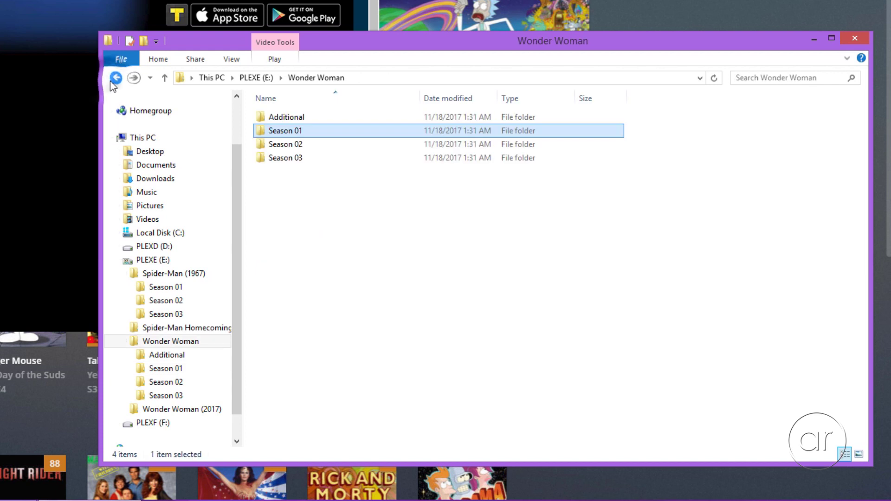
{"action": "left_click", "coordinate": [278, 120]}
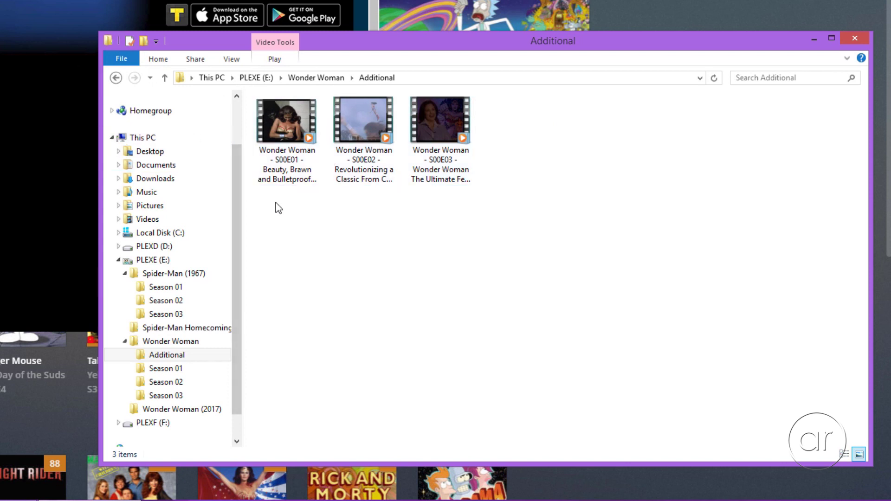
{"action": "left_click", "coordinate": [115, 78]}
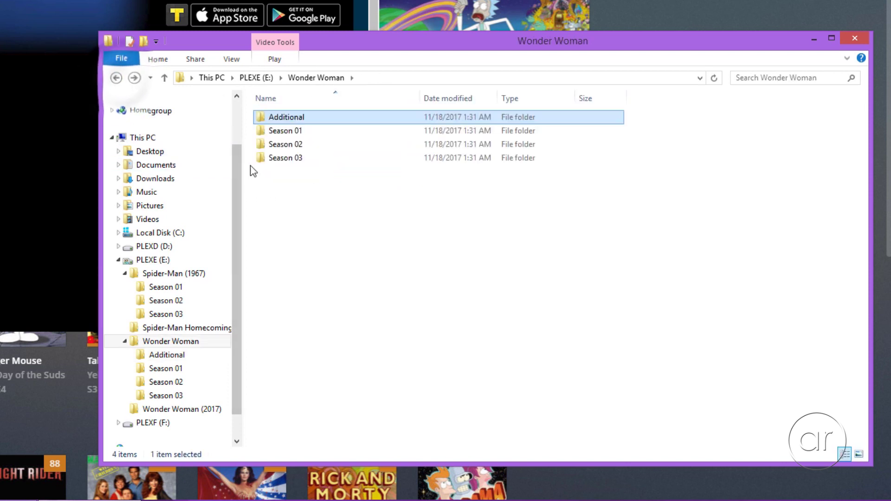
{"action": "left_click", "coordinate": [277, 117]}
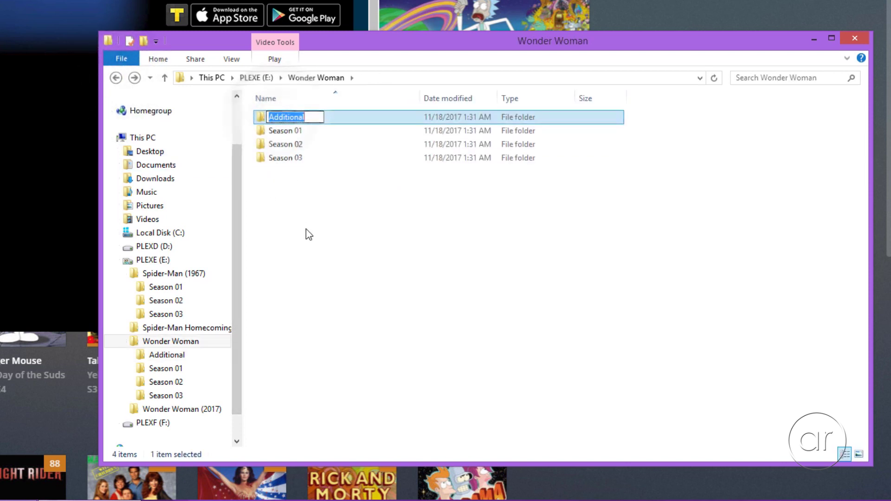
{"action": "type", "text": "Season "}
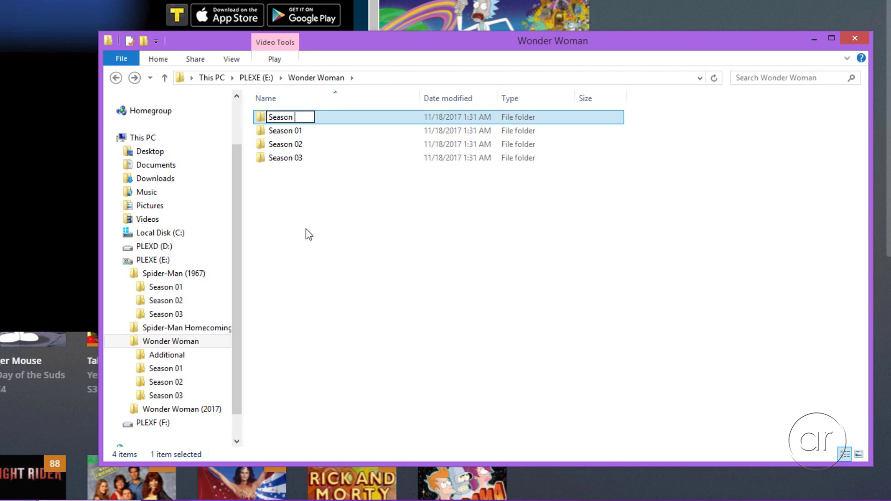
{"action": "type", "text": "00"}
{"action": "key", "text": "Return"}
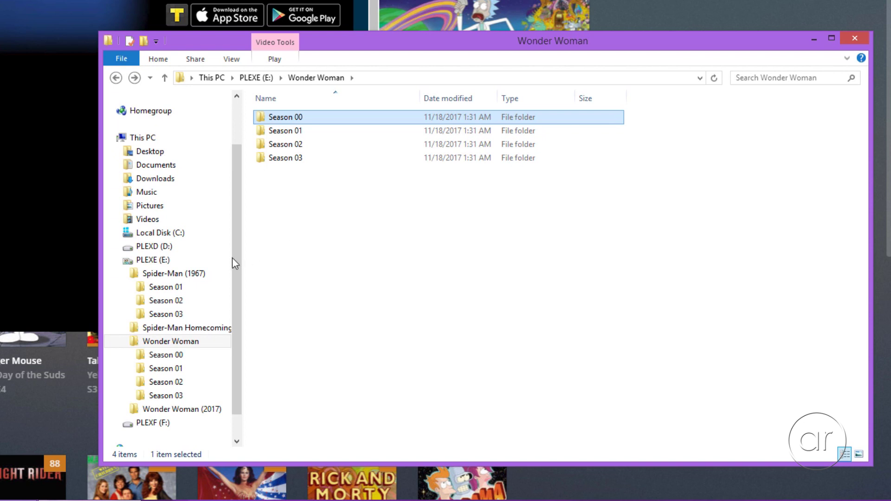
{"action": "left_click", "coordinate": [188, 259]}
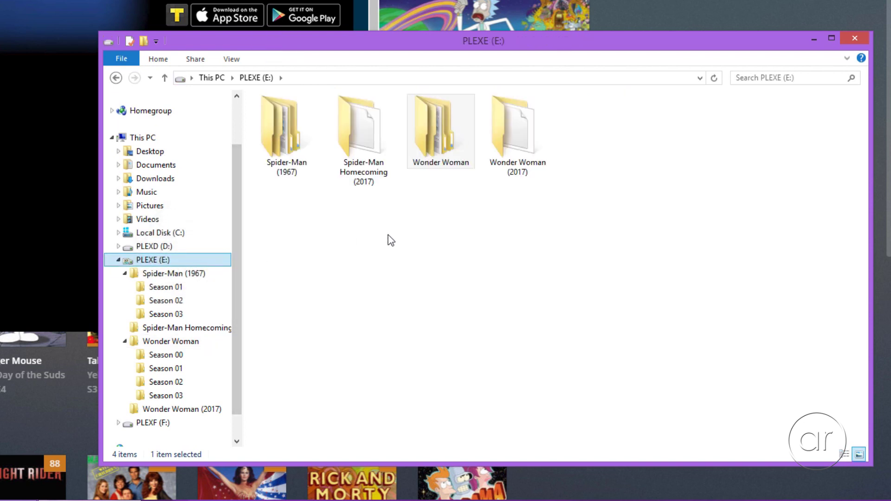
Create a new folder named 'Movies' on the PLEXE (E:) drive.
{"action": "right_click", "coordinate": [428, 224]}
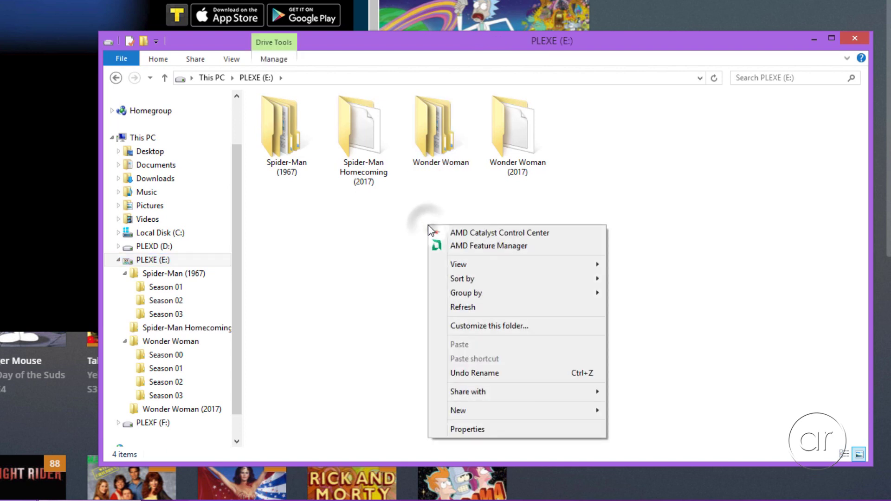
{"action": "mouse_move", "coordinate": [516, 410]}
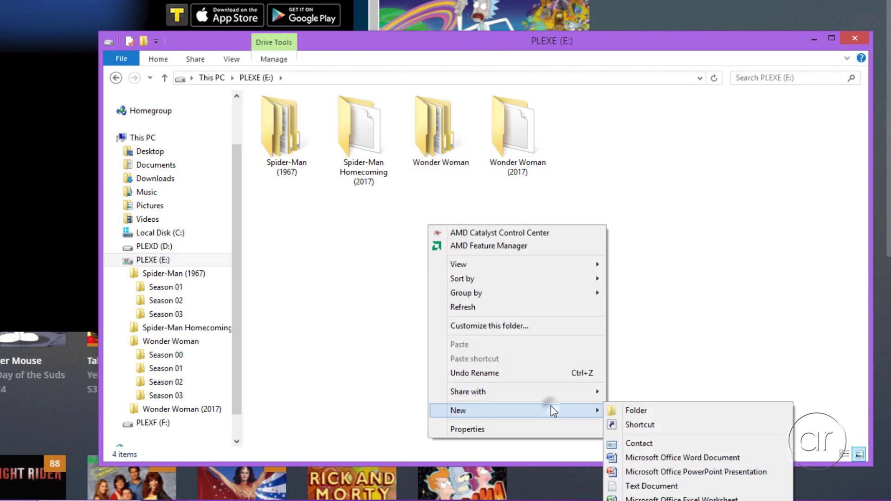
{"action": "left_click", "coordinate": [634, 405]}
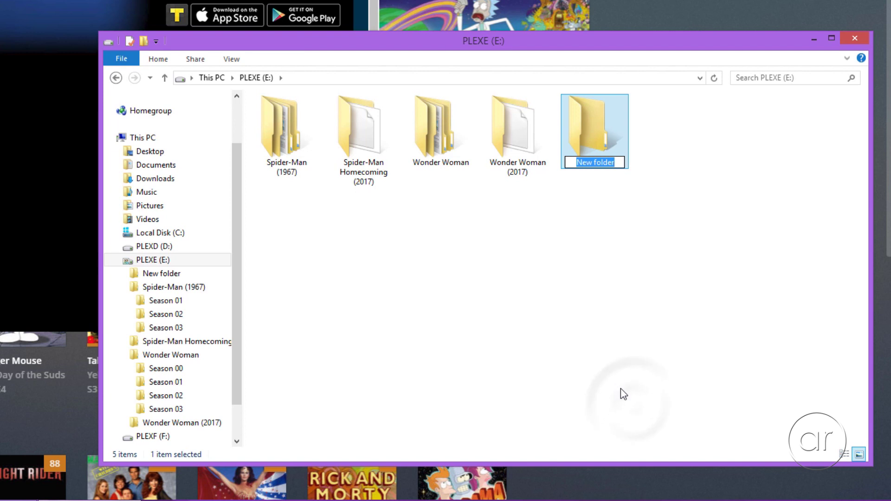
{"action": "type", "text": "Movies"}
{"action": "key", "text": "Return"}
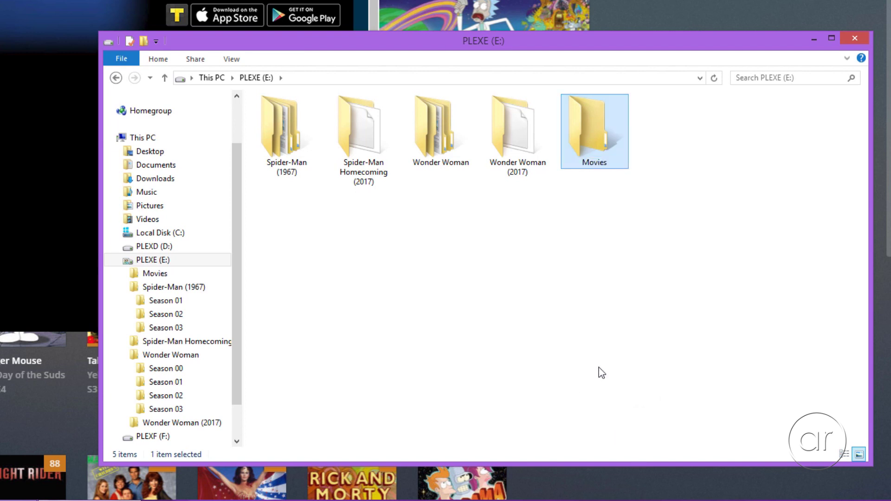
Move Spider-Man Homecoming (2017) and Wonder Woman (2017) into Movies.
{"action": "left_click", "coordinate": [370, 144]}
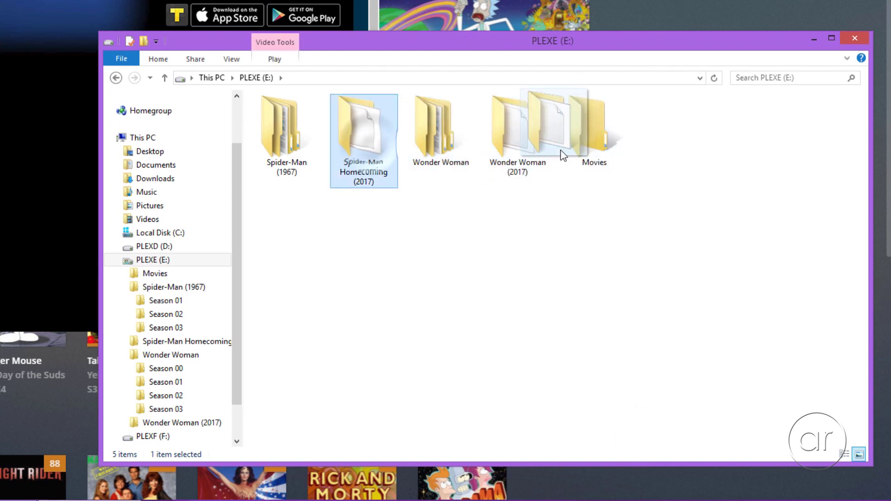
{"action": "left_click_drag", "start_coordinate": [369, 144], "coordinate": [573, 150]}
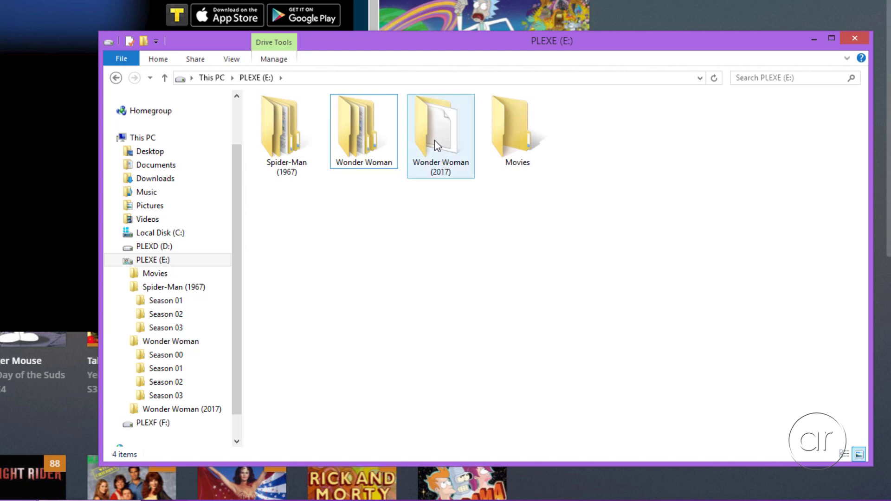
{"action": "left_click_drag", "start_coordinate": [435, 140], "coordinate": [506, 152]}
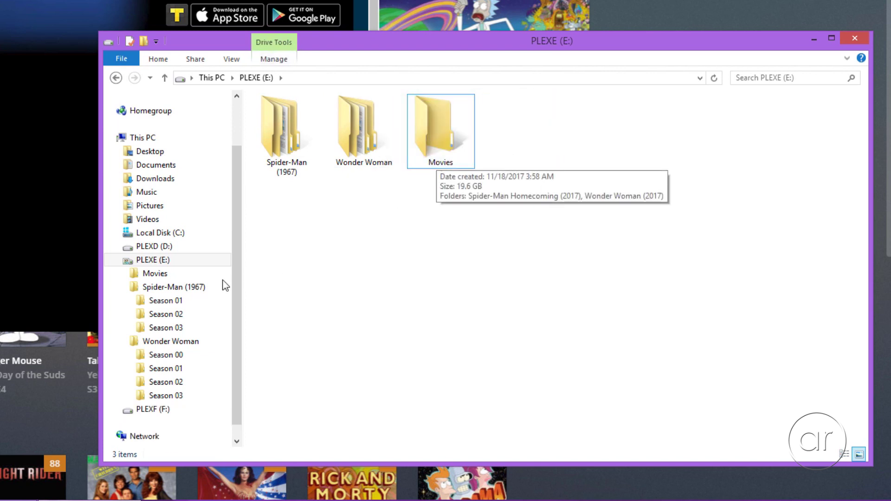
{"action": "mouse_move", "coordinate": [154, 274]}
{"action": "left_click", "coordinate": [124, 274]}
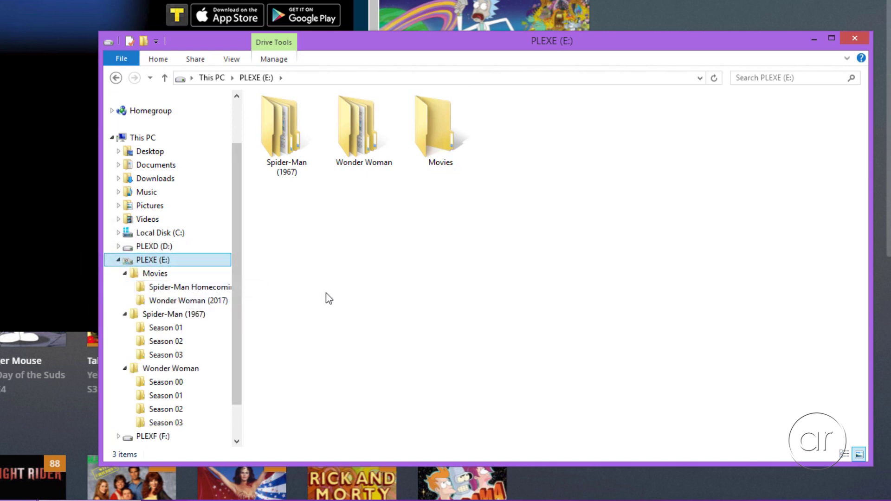
Create a new folder named 'TV Shows' on the PLEXE (E:) drive.
{"action": "right_click", "coordinate": [338, 292]}
{"action": "mouse_move", "coordinate": [390, 265]}
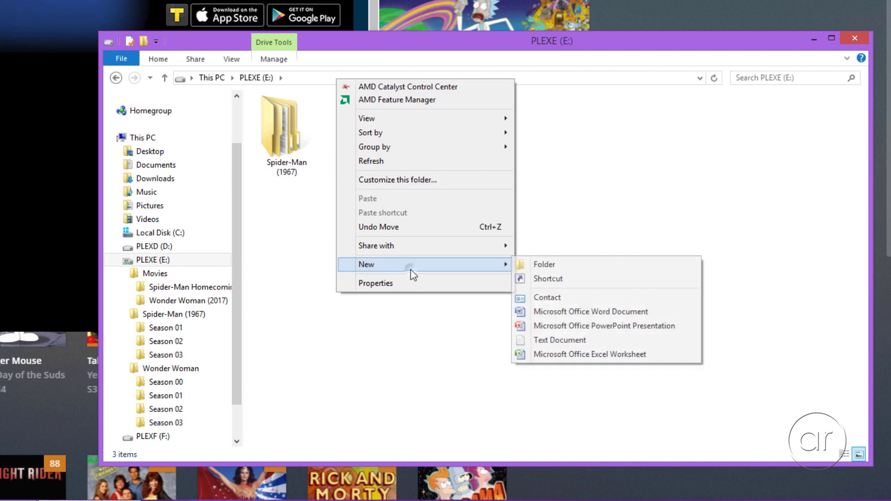
{"action": "left_click", "coordinate": [530, 262]}
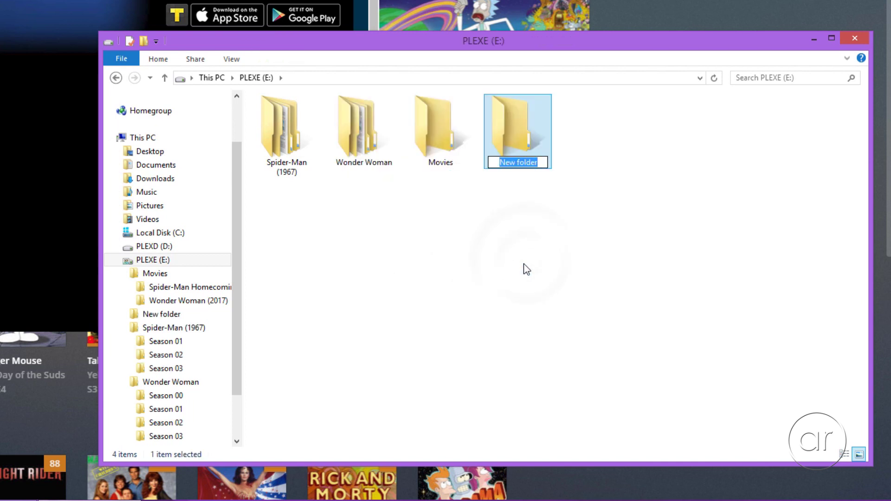
{"action": "type", "text": "TV Shows"}
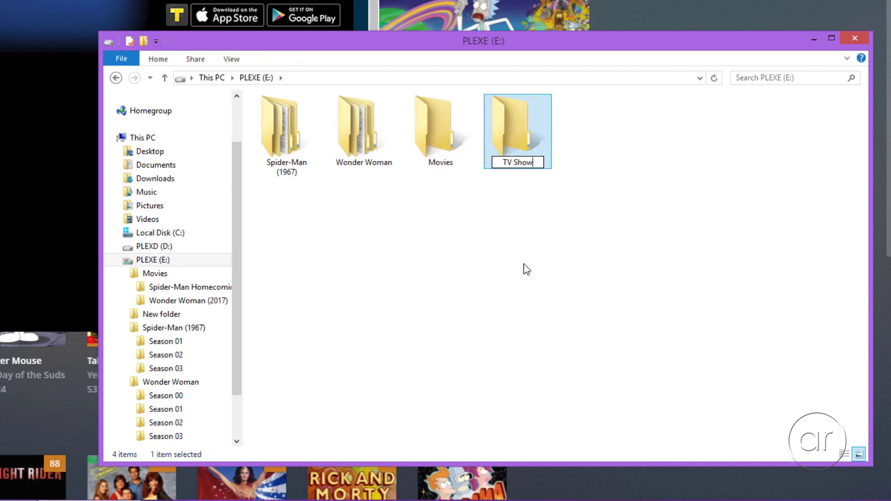
{"action": "key", "text": "Return"}
Move the Spider-Man (1967) and Wonder Woman folders together into TV Shows.
{"action": "left_click", "coordinate": [289, 174]}
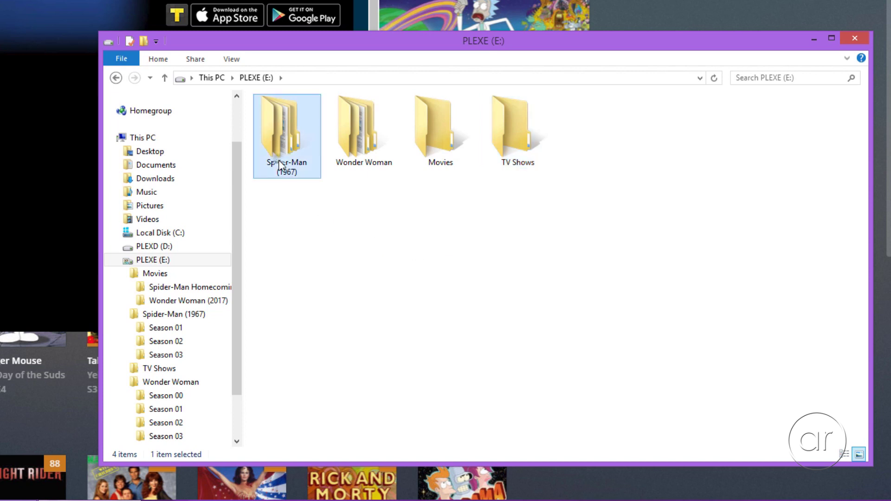
{"action": "left_click", "coordinate": [342, 159], "text": "ctrl"}
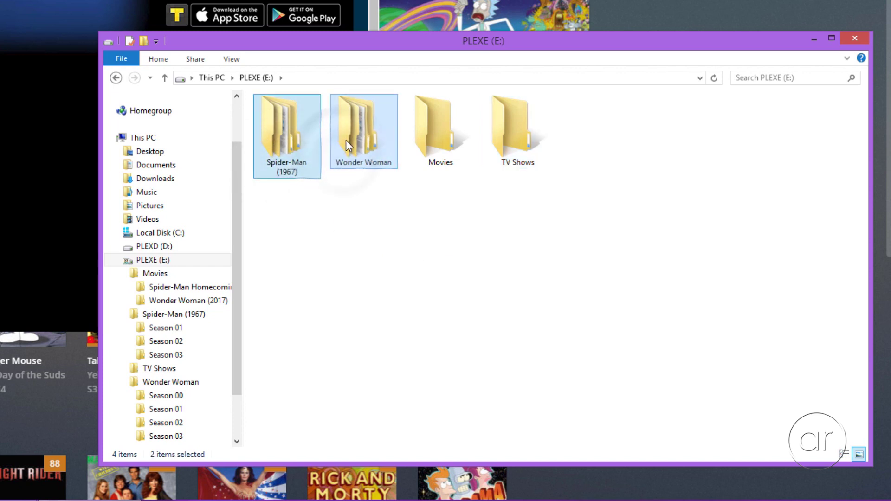
{"action": "left_click_drag", "start_coordinate": [346, 142], "coordinate": [517, 143]}
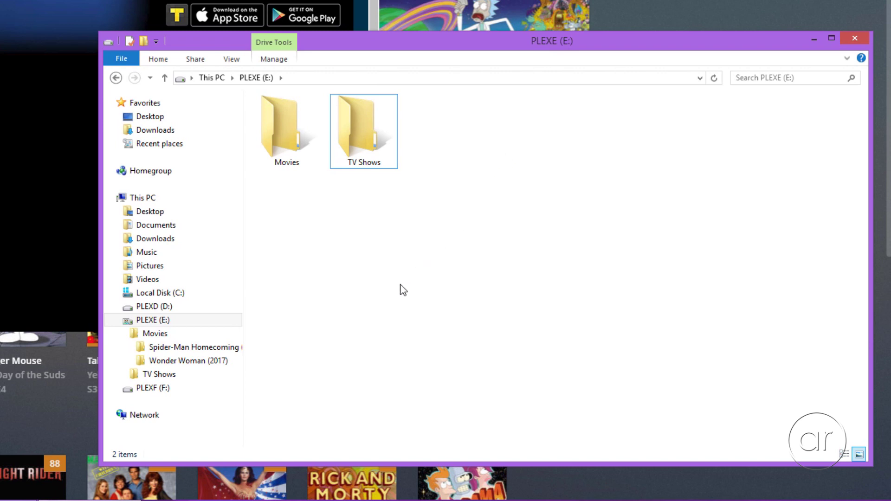
{"action": "mouse_move", "coordinate": [159, 375]}
{"action": "left_click", "coordinate": [125, 375]}
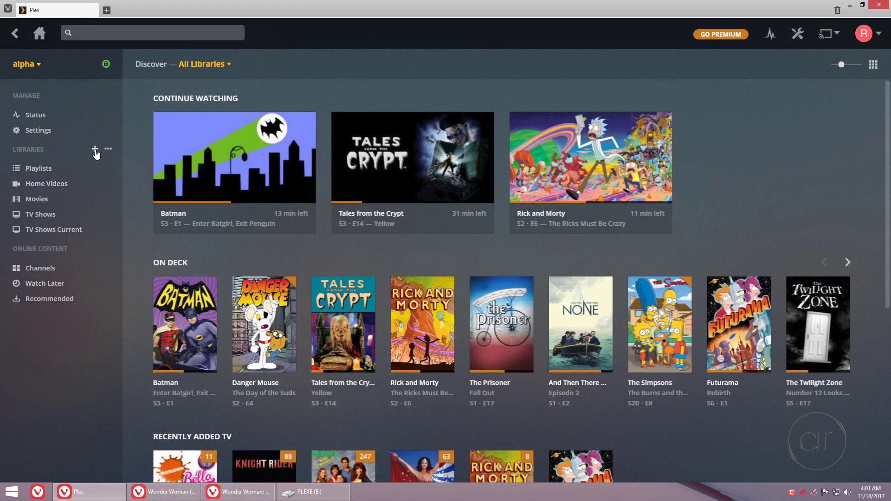
Add a Movies-type library called 'Movies Temp' using the W:\Movies folder.
{"action": "left_click", "coordinate": [96, 150]}
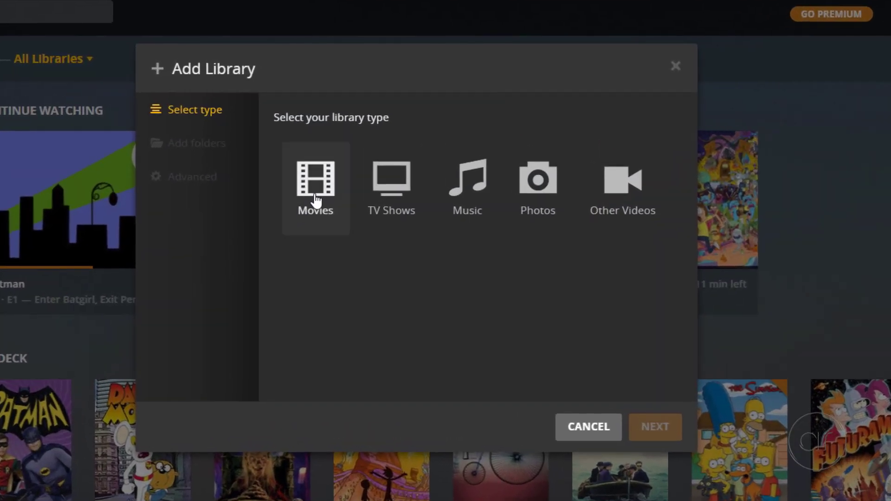
{"action": "left_click", "coordinate": [318, 200]}
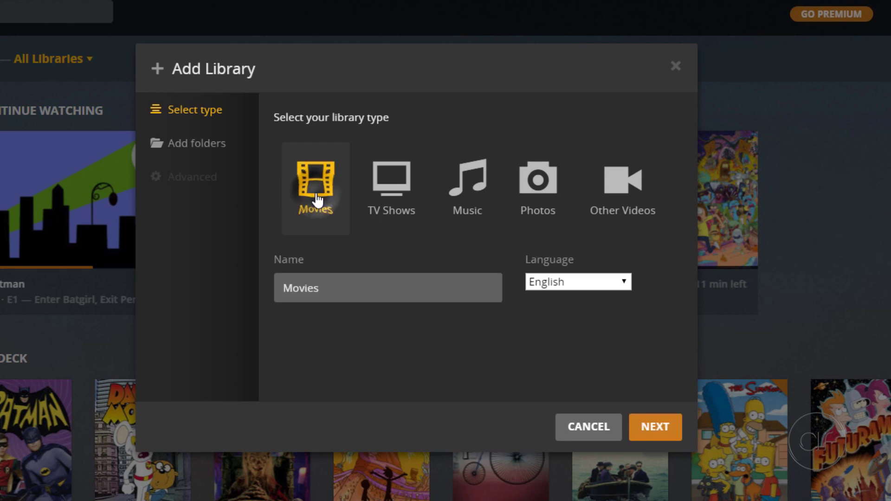
{"action": "left_click", "coordinate": [341, 288]}
{"action": "type", "text": "Temp"}
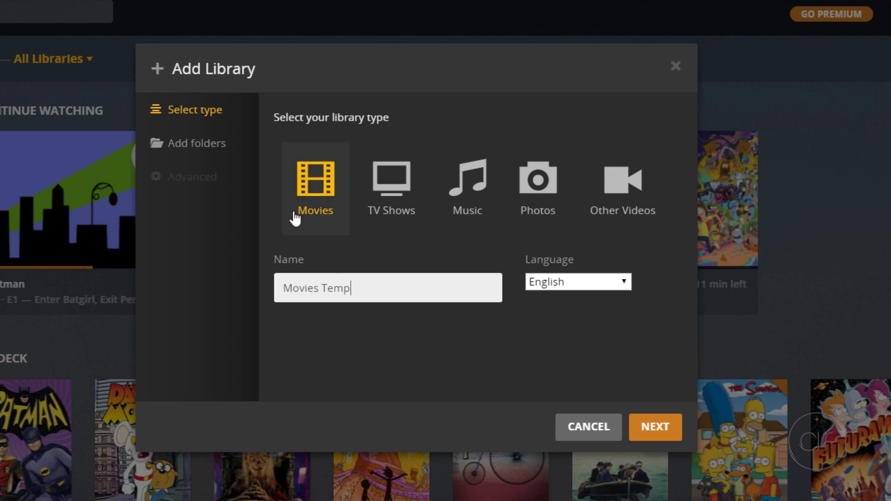
{"action": "left_click", "coordinate": [216, 155]}
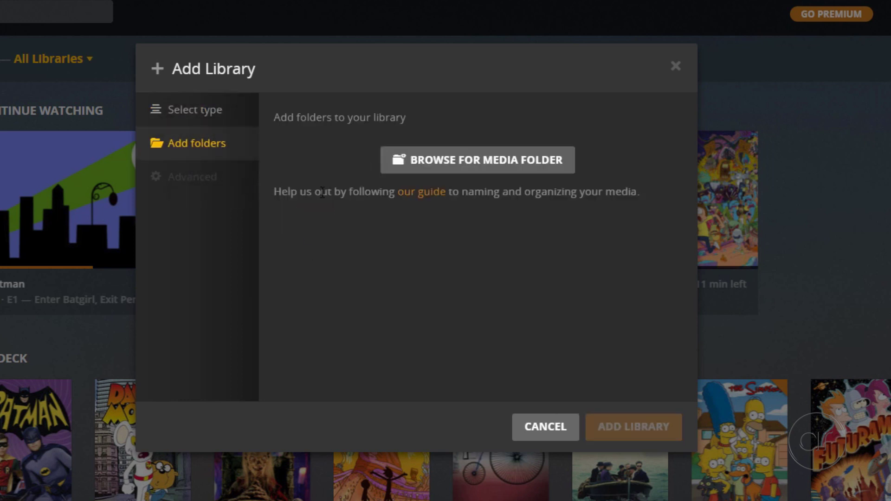
{"action": "left_click", "coordinate": [467, 176]}
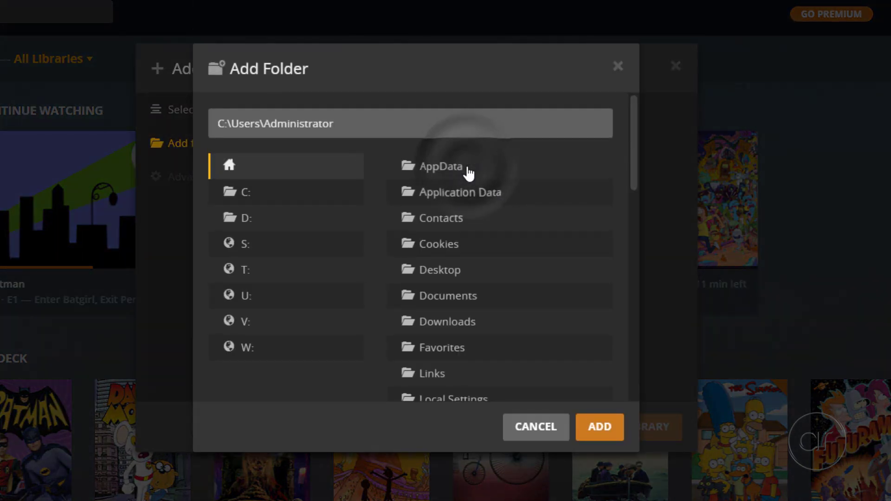
{"action": "left_click", "coordinate": [272, 348]}
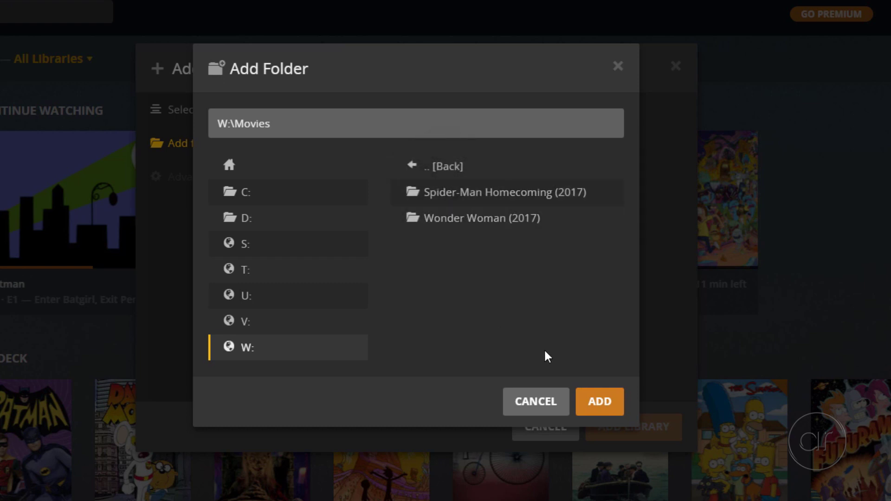
{"action": "left_click", "coordinate": [600, 401]}
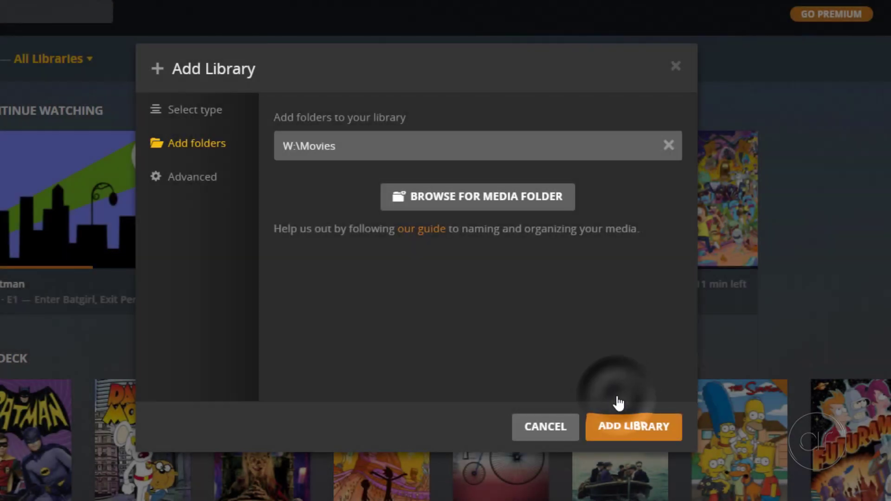
{"action": "left_click", "coordinate": [628, 426]}
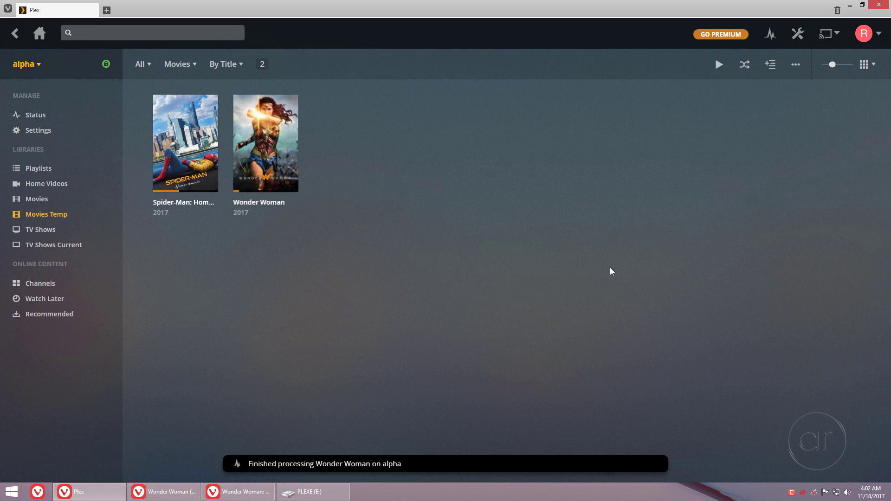
Review Spider-Man: Homecoming's poster and background images, then close without saving.
{"action": "left_click", "coordinate": [159, 182]}
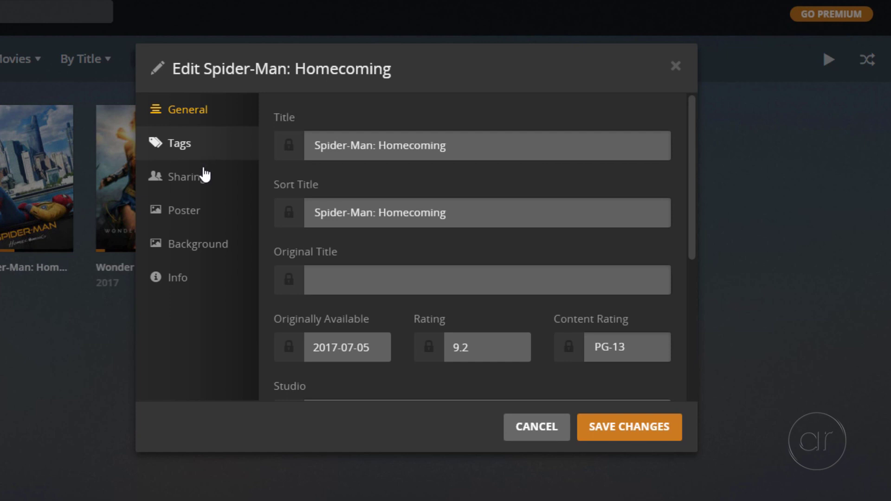
{"action": "left_click", "coordinate": [197, 215]}
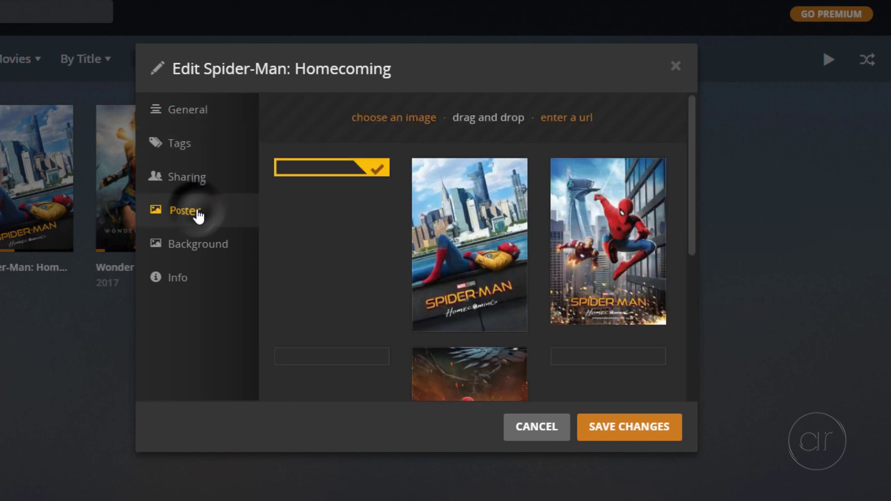
{"action": "left_click", "coordinate": [209, 244]}
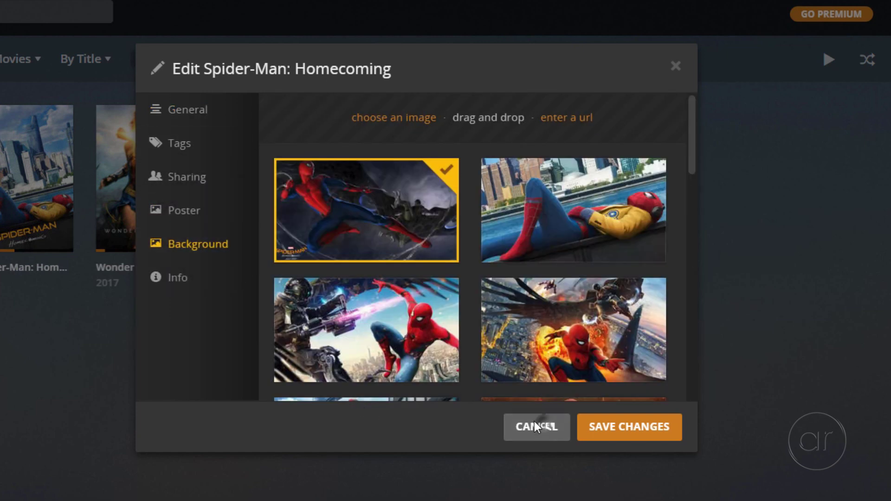
{"action": "left_click", "coordinate": [534, 425]}
Review Wonder Woman's poster and background images, then close its editor.
{"action": "left_click", "coordinate": [113, 243]}
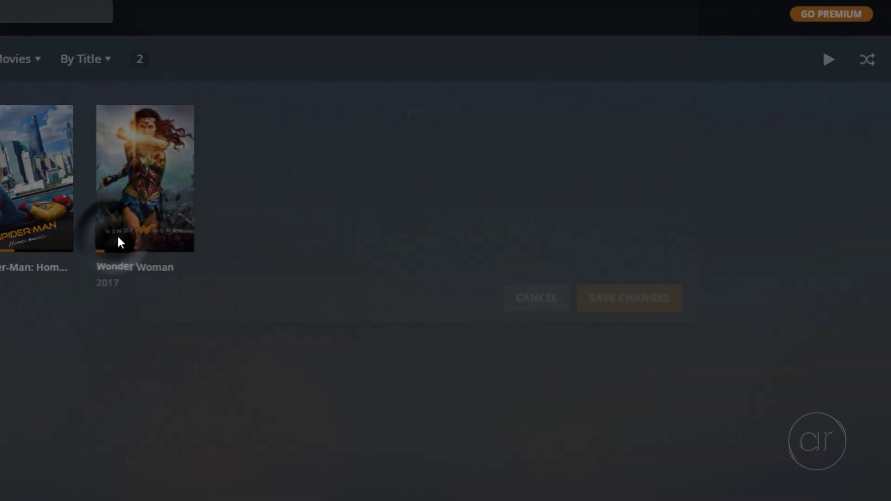
{"action": "left_click", "coordinate": [180, 208]}
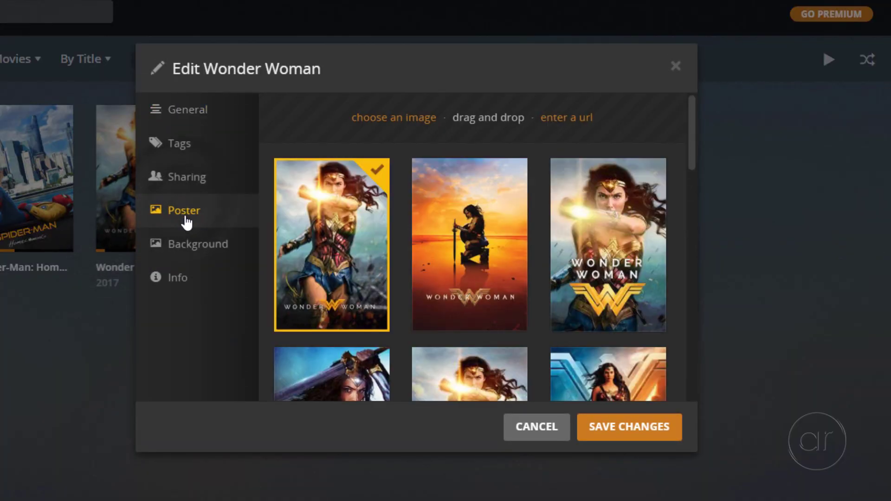
{"action": "left_click", "coordinate": [195, 241]}
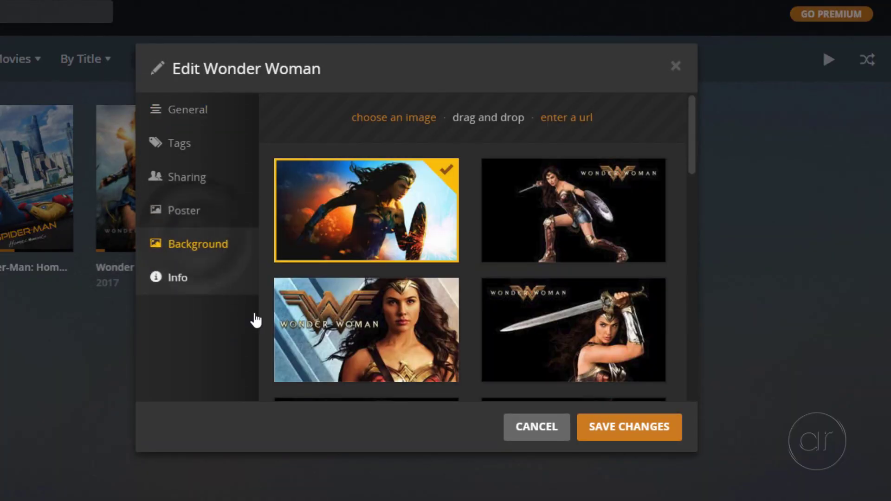
{"action": "left_click", "coordinate": [543, 428]}
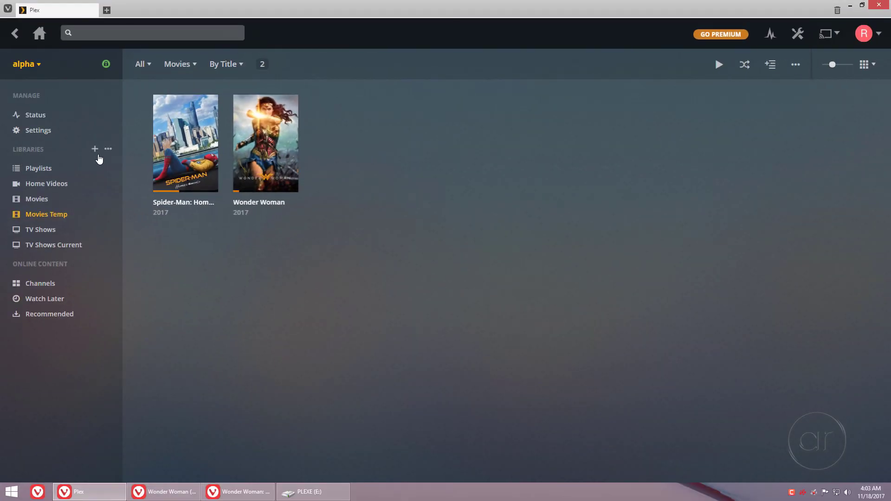
Add a TV Shows-type library called 'TV Shows Temp' using the W:\TV Shows folder.
{"action": "left_click", "coordinate": [94, 150]}
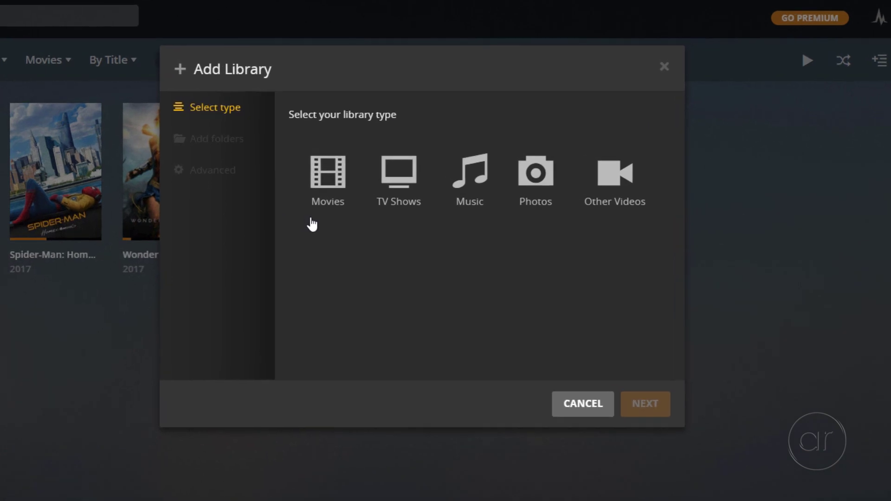
{"action": "left_click", "coordinate": [375, 207]}
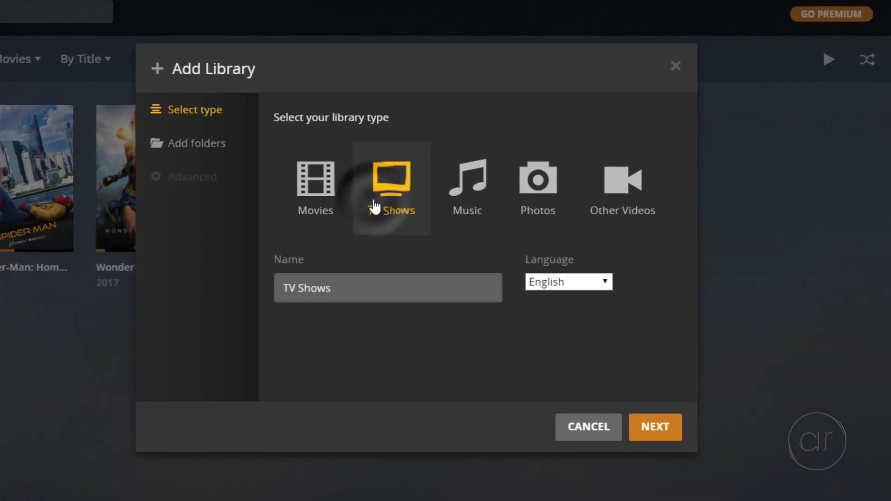
{"action": "left_click", "coordinate": [342, 287]}
{"action": "type", "text": "Temp"}
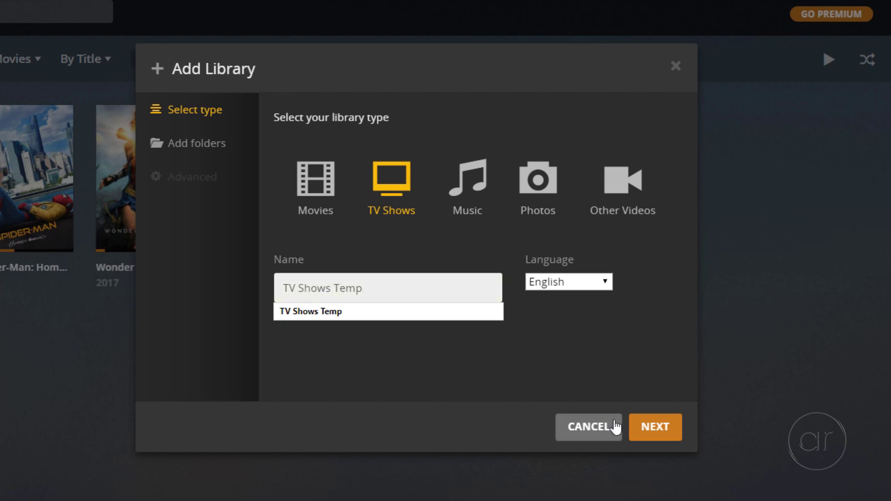
{"action": "left_click", "coordinate": [642, 428]}
{"action": "left_click", "coordinate": [488, 176]}
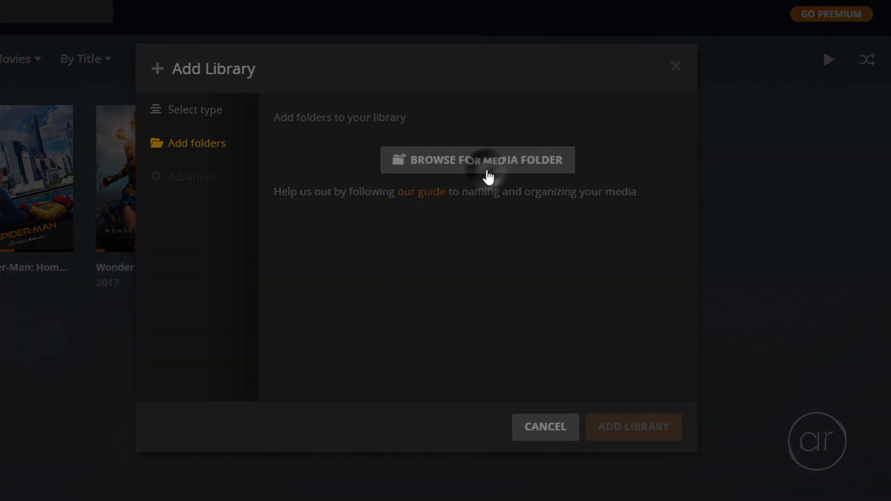
{"action": "left_click", "coordinate": [284, 353]}
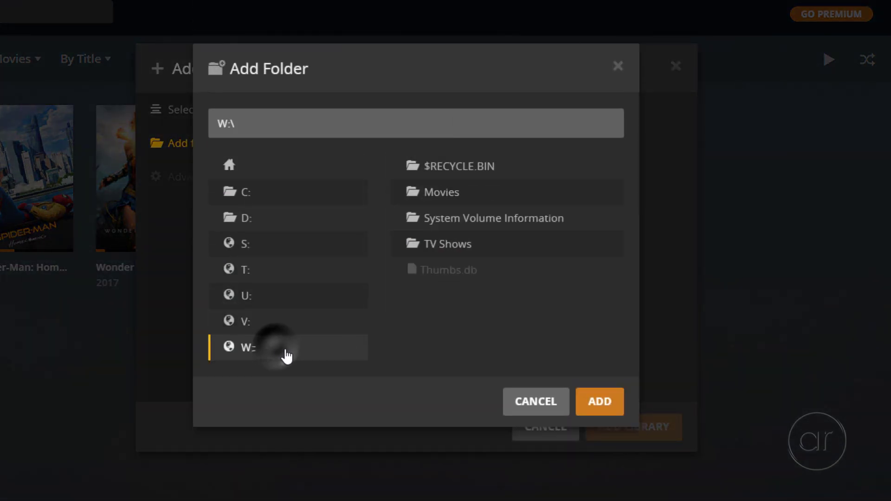
{"action": "left_click", "coordinate": [445, 246]}
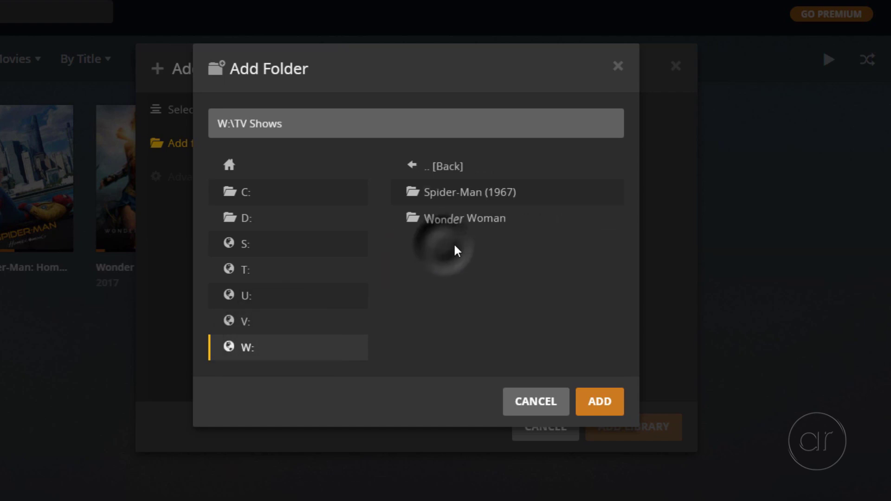
{"action": "left_click", "coordinate": [603, 400]}
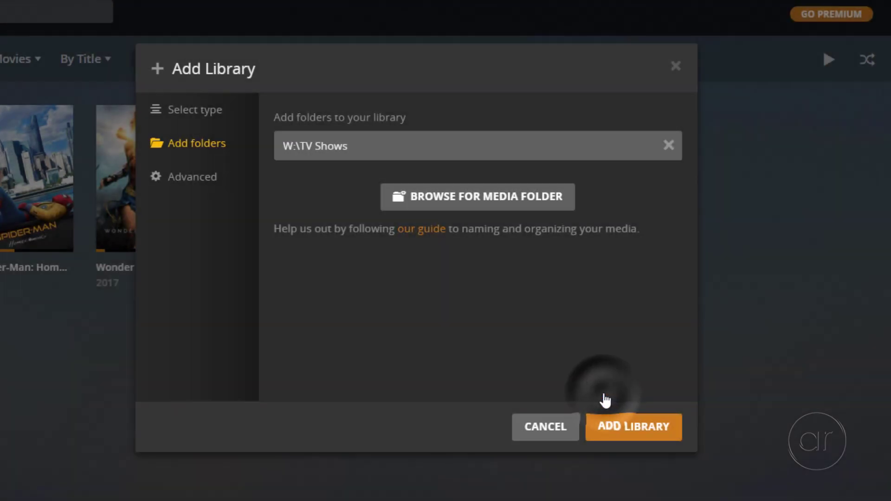
{"action": "left_click", "coordinate": [617, 427]}
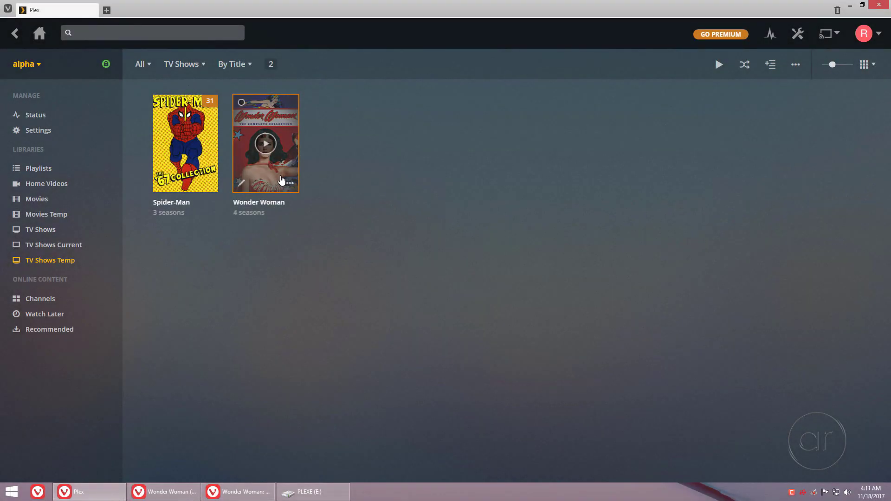
Browse Wonder Woman's Specials and Seasons 1–3, then return to the library grid.
{"action": "left_click", "coordinate": [282, 181]}
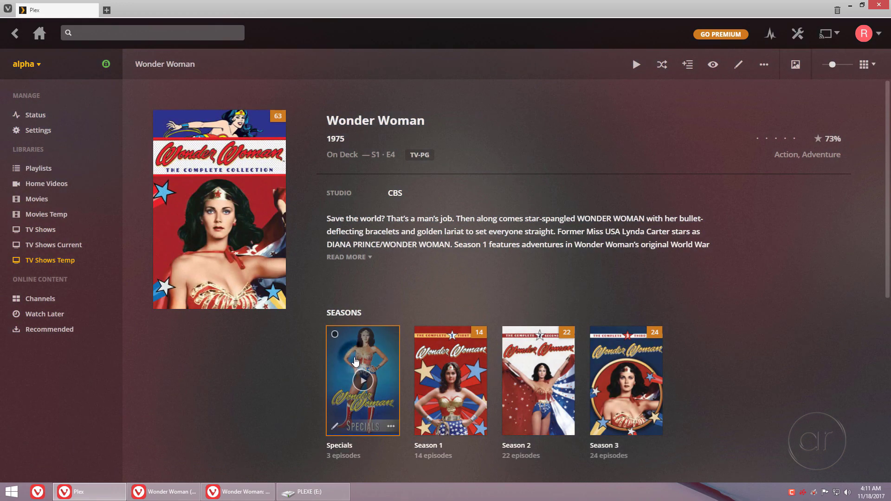
{"action": "left_click", "coordinate": [355, 362]}
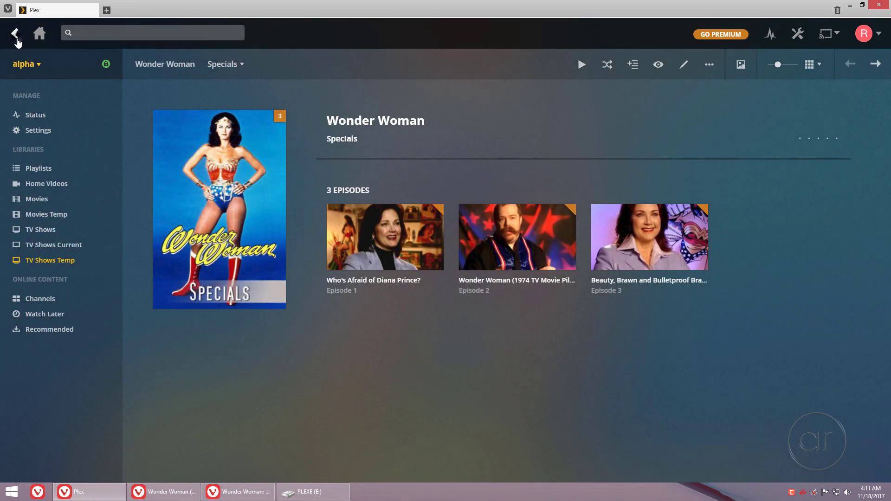
{"action": "left_click", "coordinate": [15, 33]}
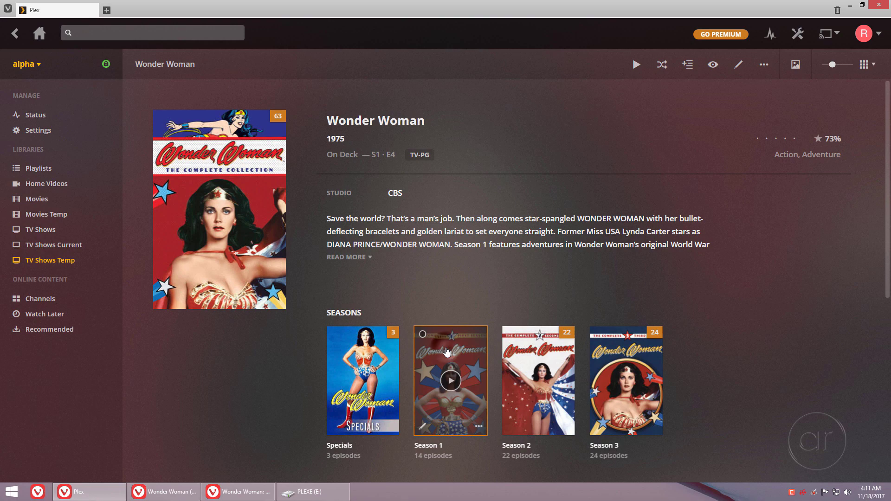
{"action": "left_click", "coordinate": [447, 352]}
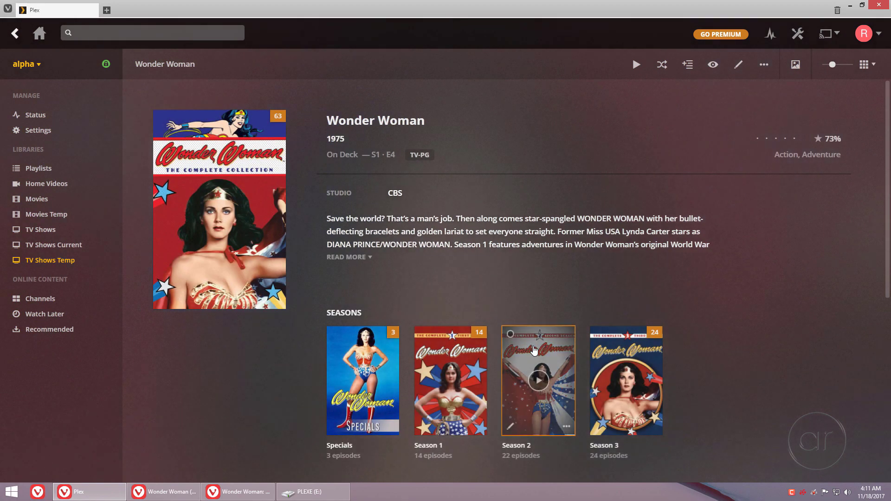
{"action": "left_click", "coordinate": [15, 32]}
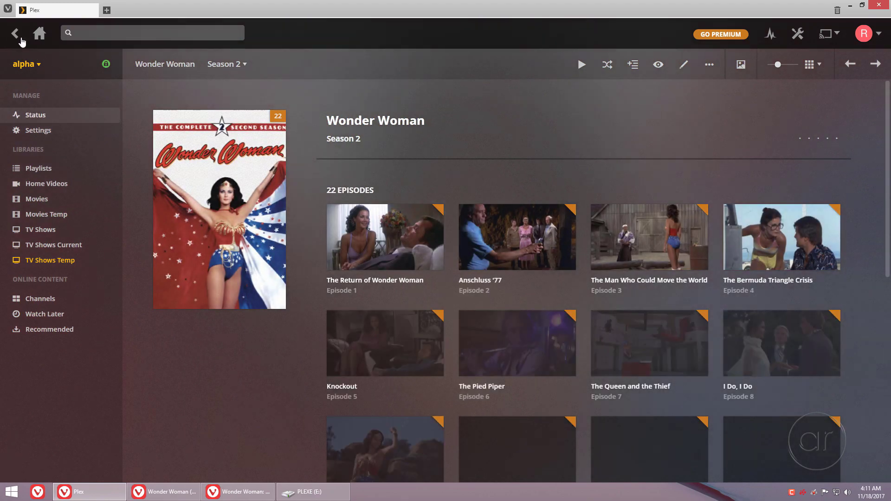
{"action": "left_click", "coordinate": [15, 34]}
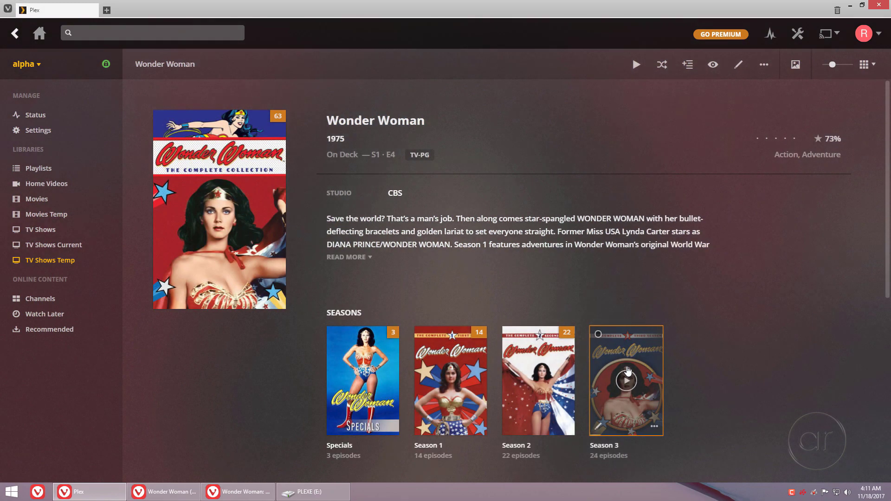
{"action": "left_click", "coordinate": [628, 371]}
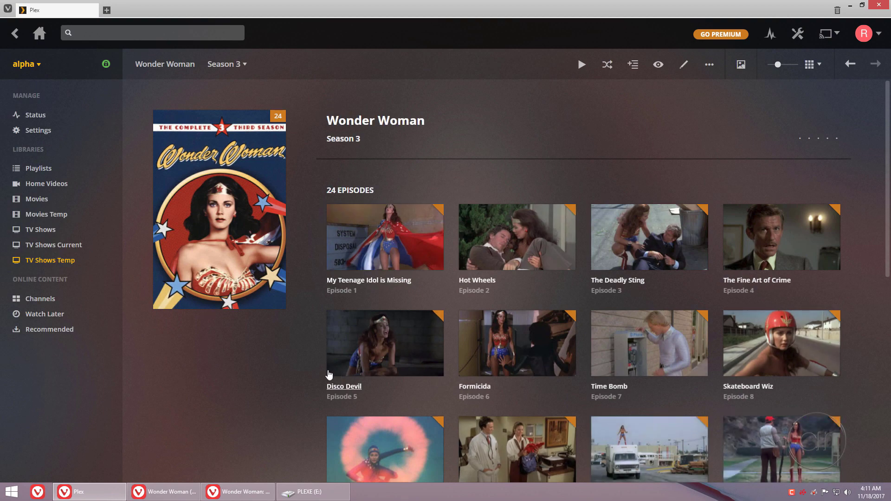
{"action": "left_click", "coordinate": [14, 33]}
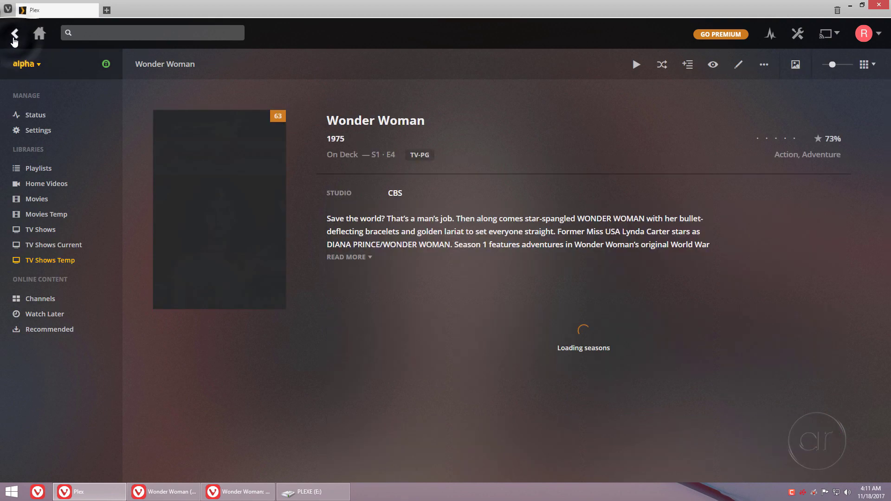
{"action": "left_click", "coordinate": [14, 35]}
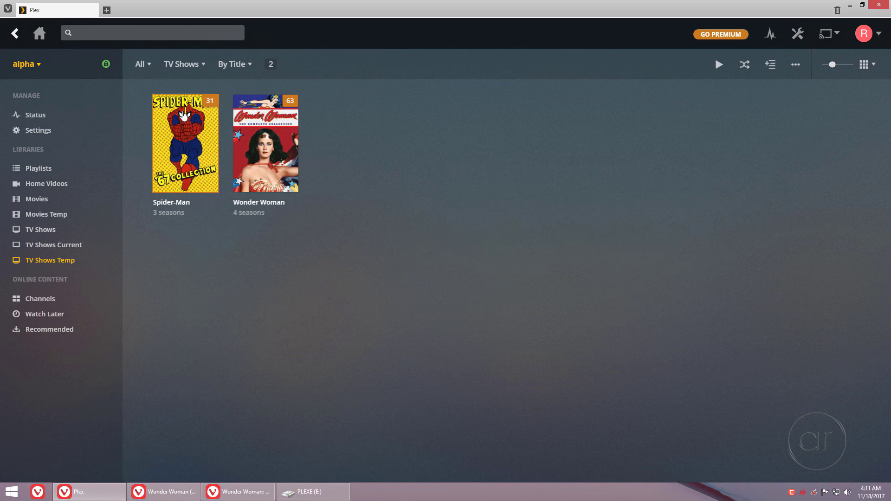
Browse Spider-Man's Seasons 1, 2 and 3, then bring the PLEXE (E:) window forward.
{"action": "left_click", "coordinate": [186, 108]}
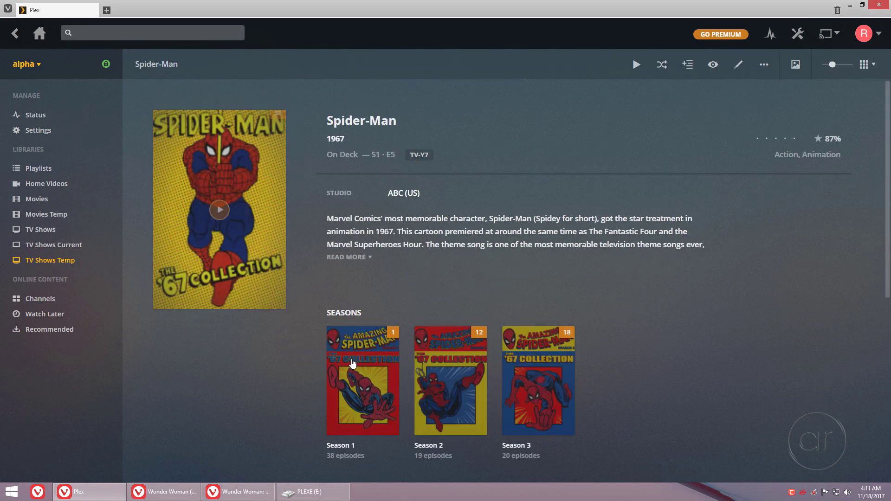
{"action": "left_click", "coordinate": [381, 356]}
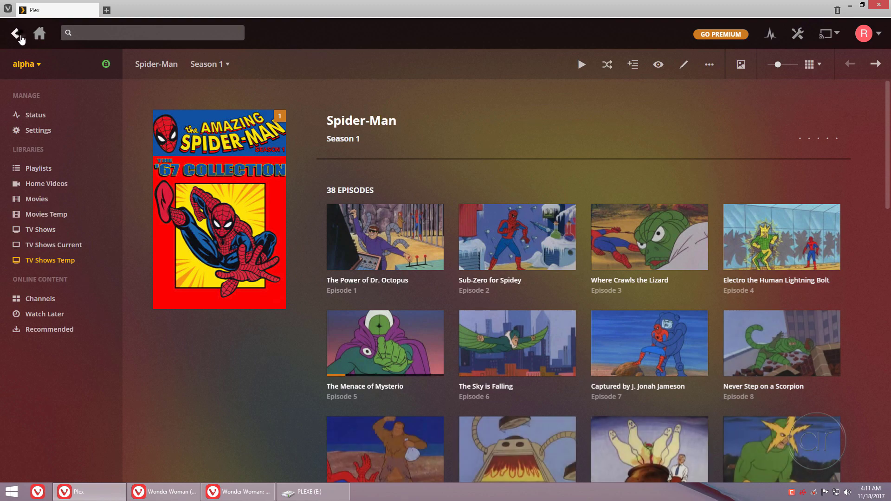
{"action": "left_click", "coordinate": [21, 39]}
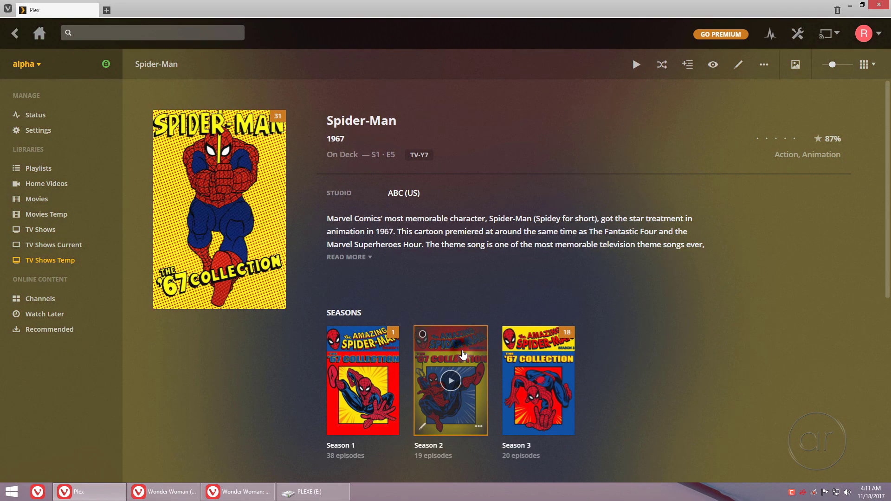
{"action": "left_click", "coordinate": [462, 354]}
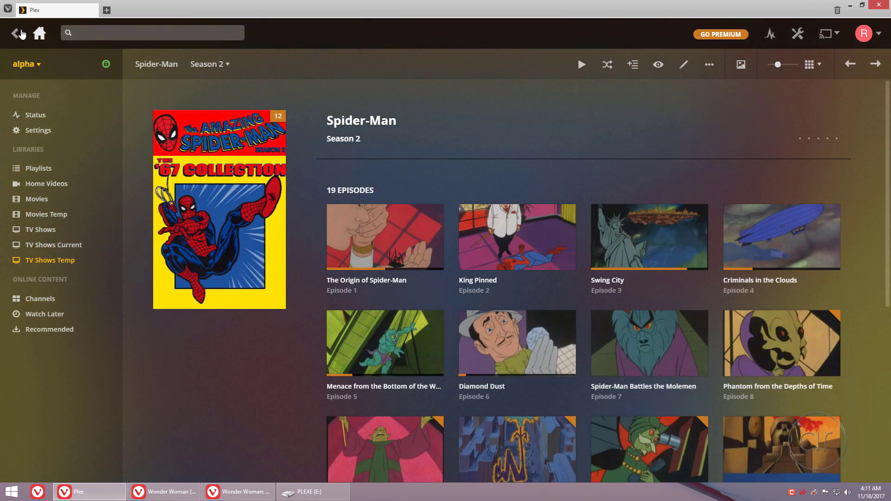
{"action": "left_click", "coordinate": [14, 33]}
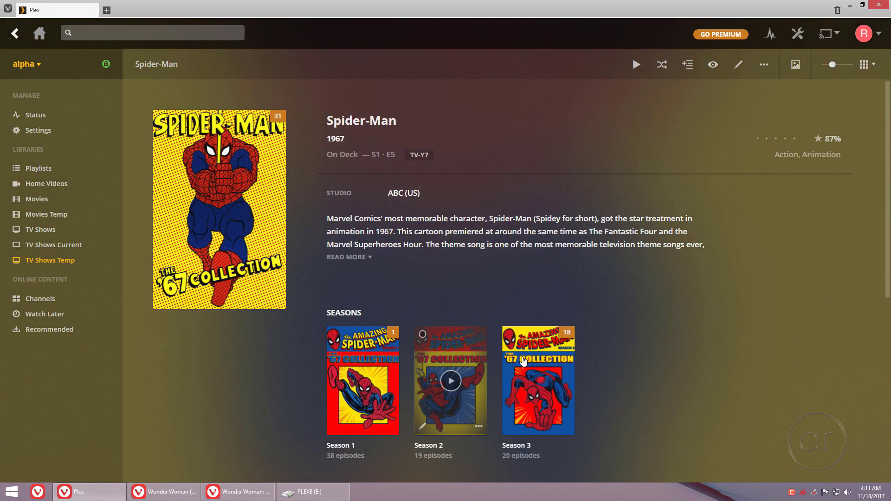
{"action": "left_click", "coordinate": [524, 361]}
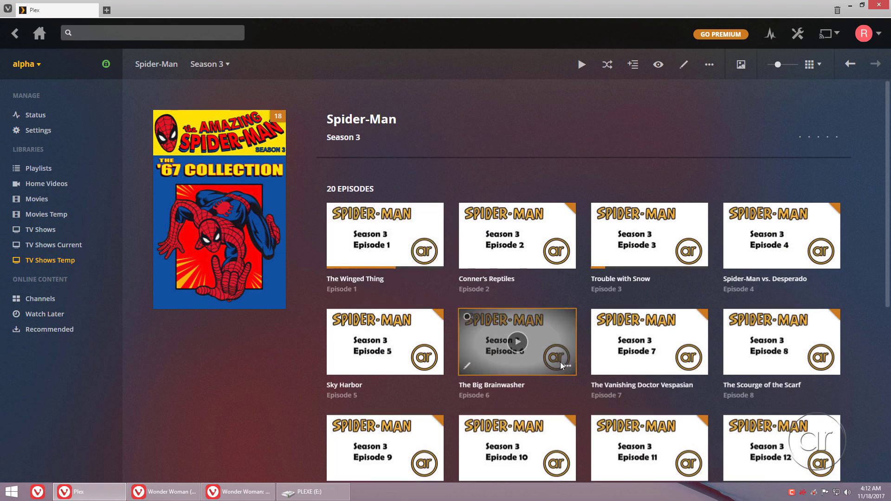
{"action": "scroll", "coordinate": [550, 362], "scroll_direction": "down", "scroll_amount": 2}
{"action": "scroll", "coordinate": [562, 367], "scroll_direction": "down", "scroll_amount": 3}
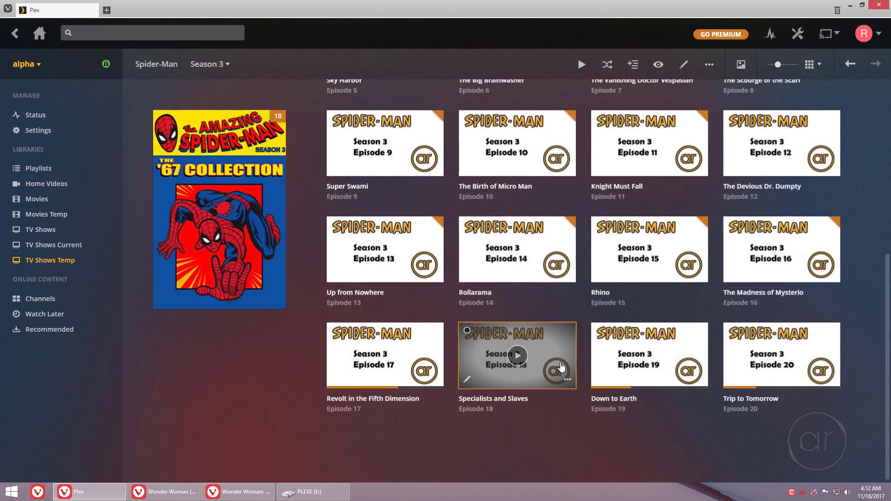
{"action": "scroll", "coordinate": [562, 366], "scroll_direction": "up", "scroll_amount": 3}
{"action": "scroll", "coordinate": [562, 367], "scroll_direction": "up", "scroll_amount": 2}
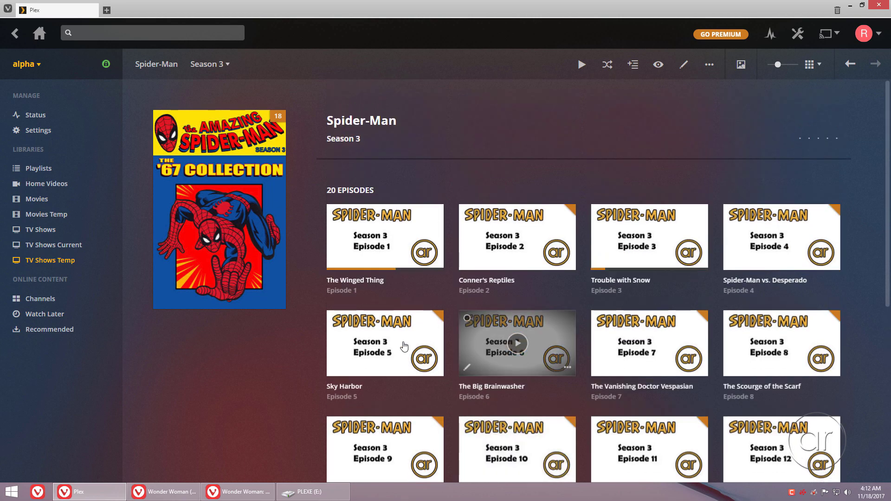
{"action": "left_click", "coordinate": [305, 492]}
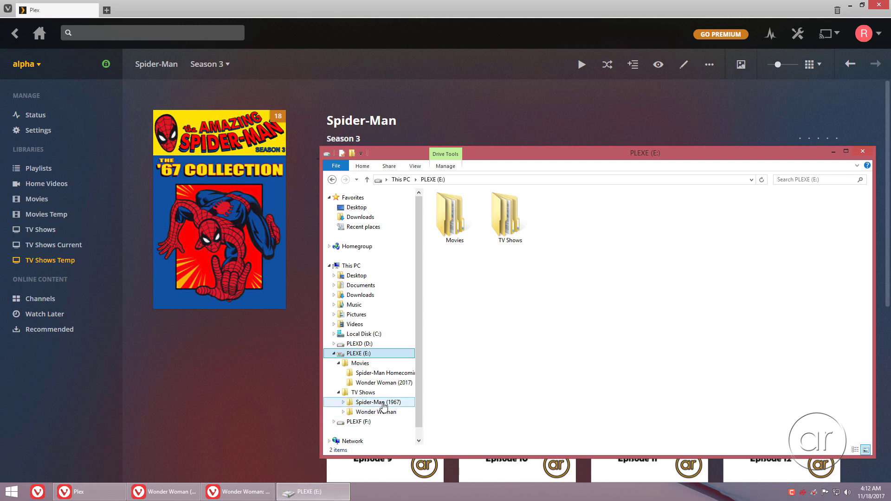
Open Spider-Man (1967) Season 03 and show its 20 episodes as large icons.
{"action": "left_click", "coordinate": [343, 403]}
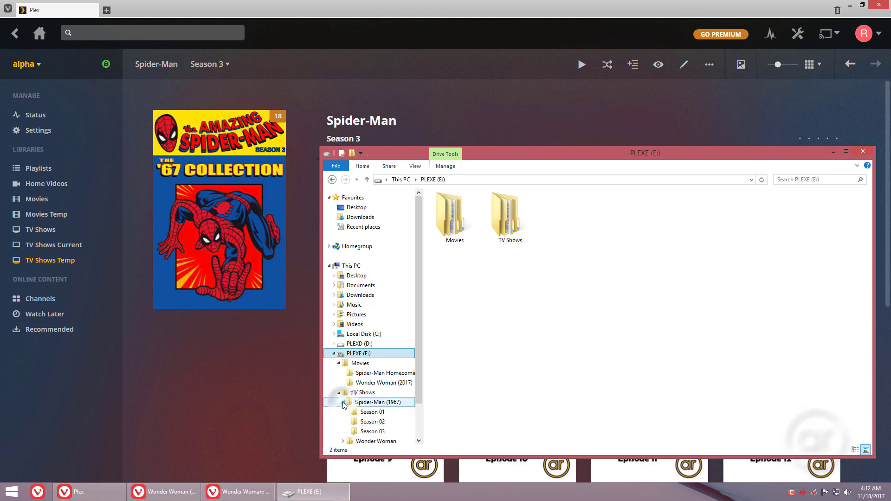
{"action": "left_click", "coordinate": [371, 433]}
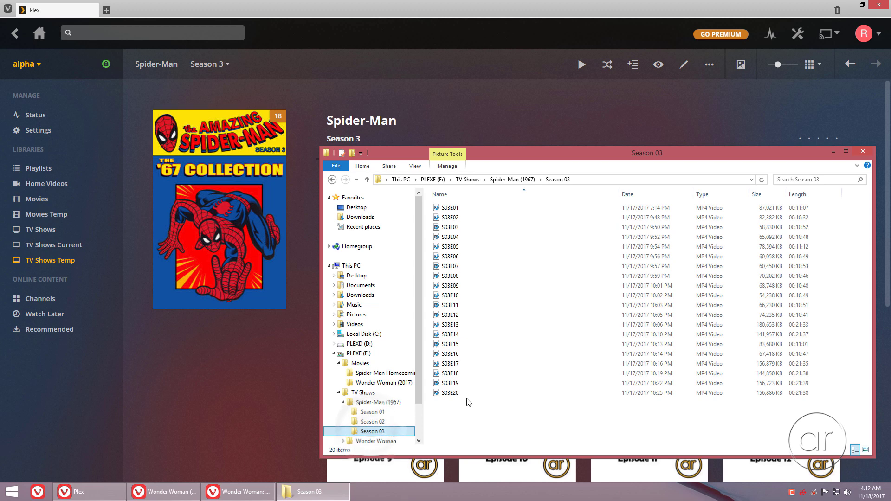
{"action": "right_click", "coordinate": [495, 413]}
{"action": "mouse_move", "coordinate": [558, 283]}
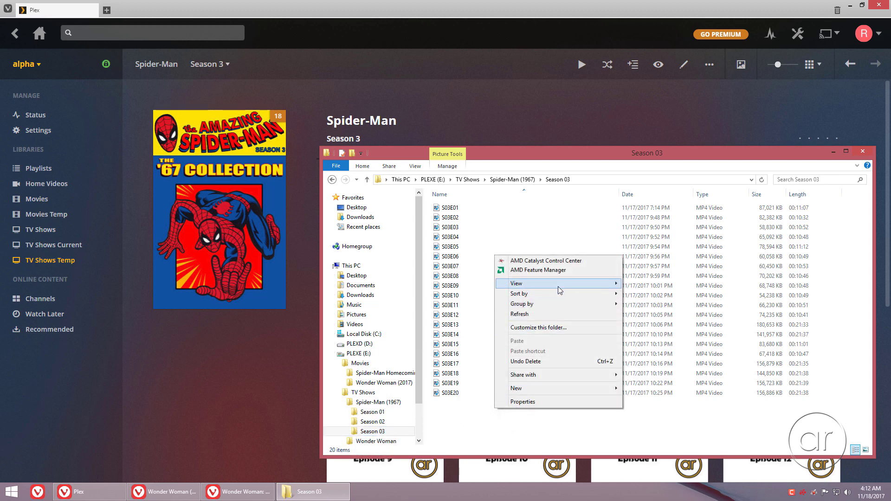
{"action": "left_click", "coordinate": [649, 294]}
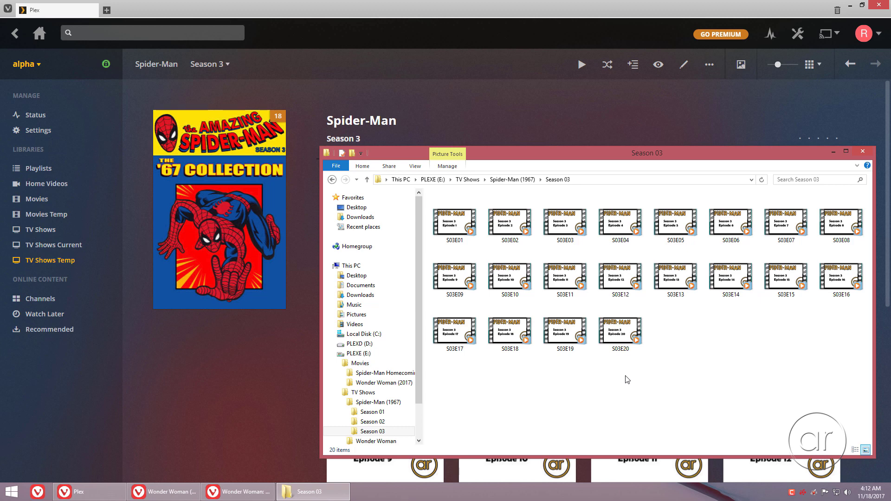
{"action": "left_click", "coordinate": [799, 43]}
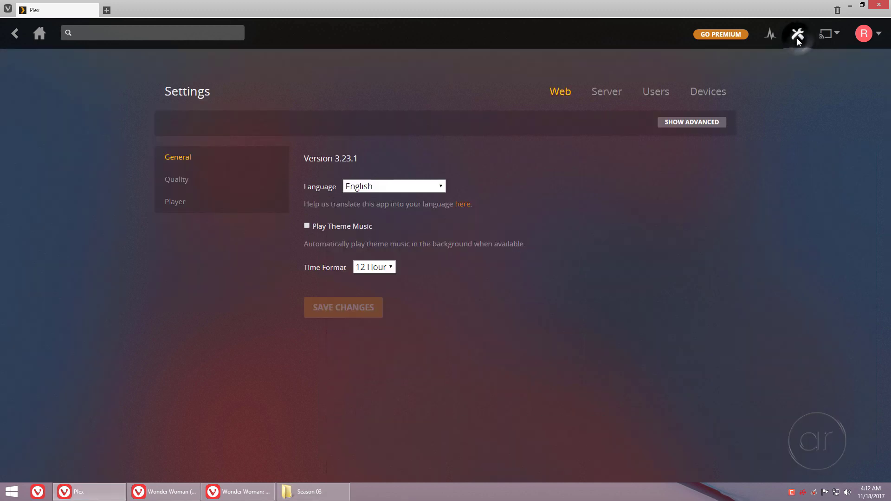
Reorder TheTVDB's Shows agents: TheTVDB, then Plex Theme Music, then Local Media Assets (TV).
{"action": "left_click", "coordinate": [610, 96]}
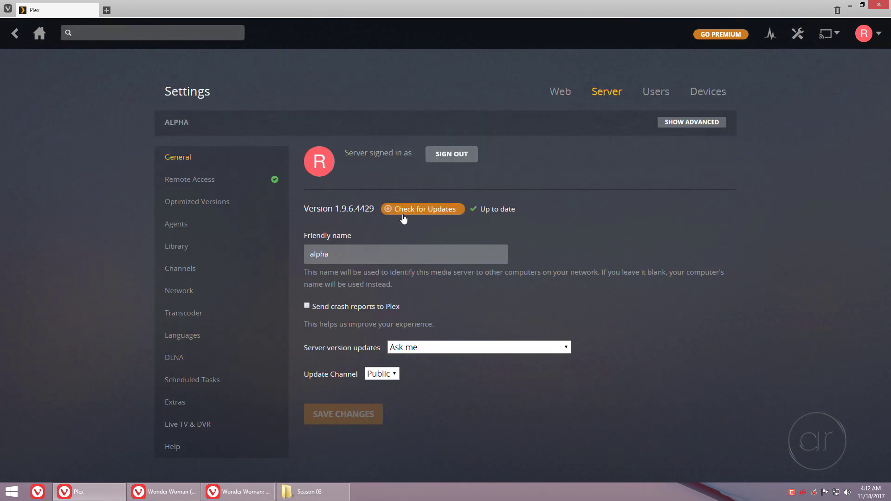
{"action": "left_click", "coordinate": [216, 228]}
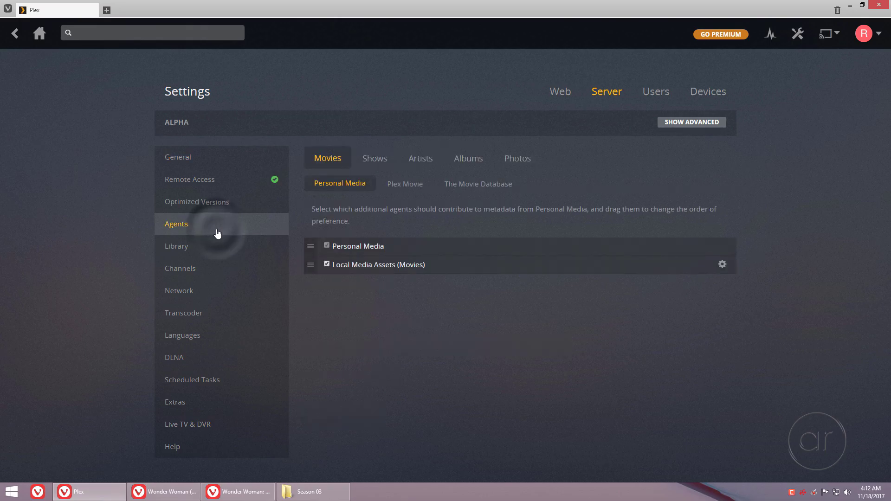
{"action": "left_click", "coordinate": [373, 160]}
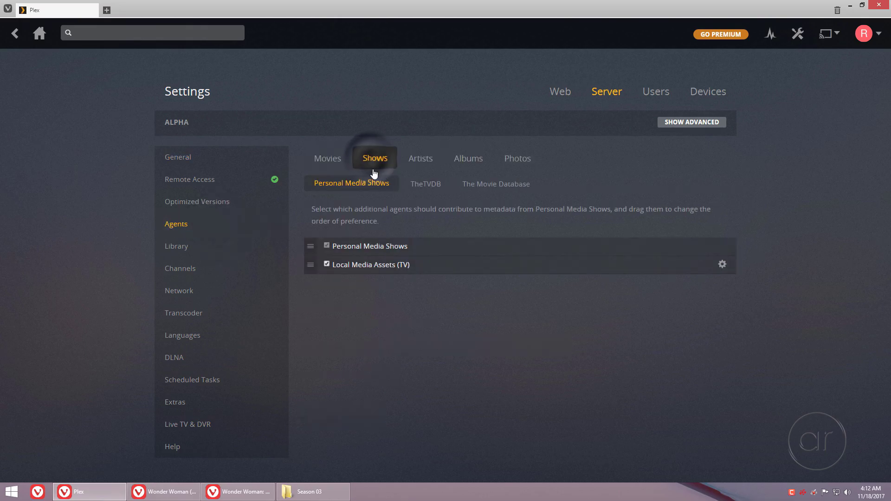
{"action": "left_click", "coordinate": [427, 184]}
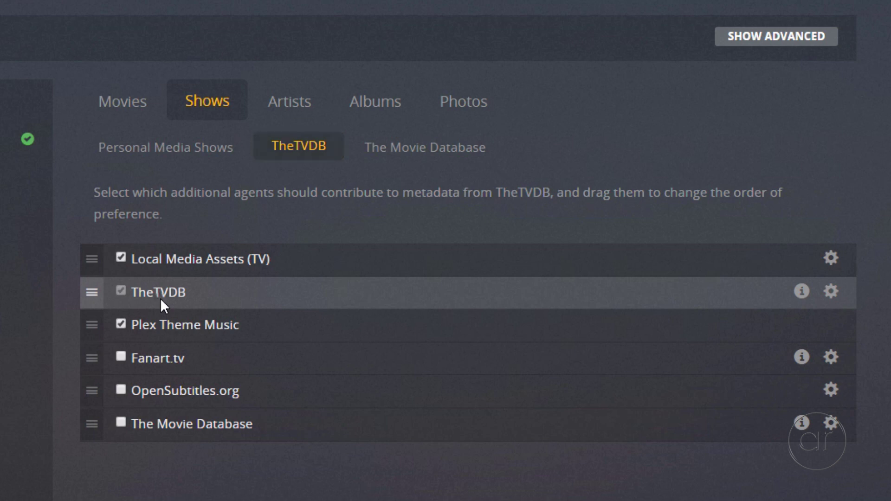
{"action": "left_click_drag", "start_coordinate": [160, 298], "coordinate": [154, 254]}
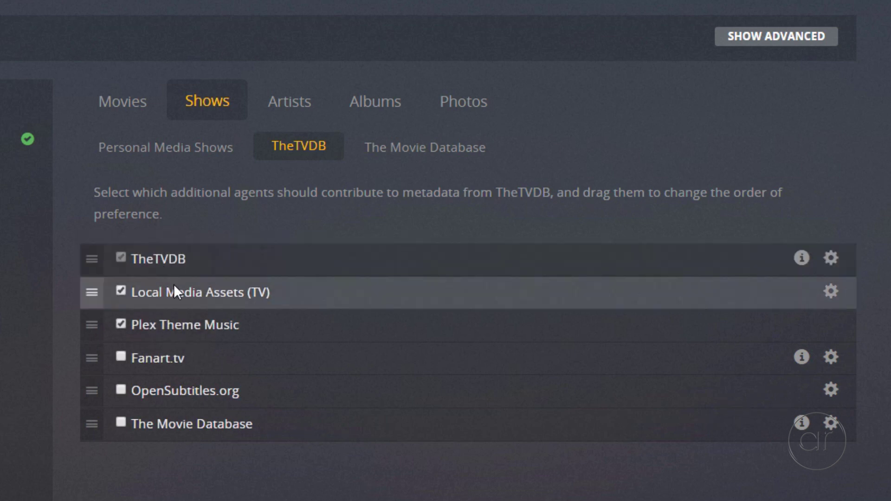
{"action": "mouse_move", "coordinate": [171, 294]}
{"action": "left_mouse_down"}
{"action": "mouse_move", "coordinate": [168, 315]}
{"action": "mouse_move", "coordinate": [181, 338]}
{"action": "mouse_move", "coordinate": [174, 333]}
{"action": "left_mouse_up"}
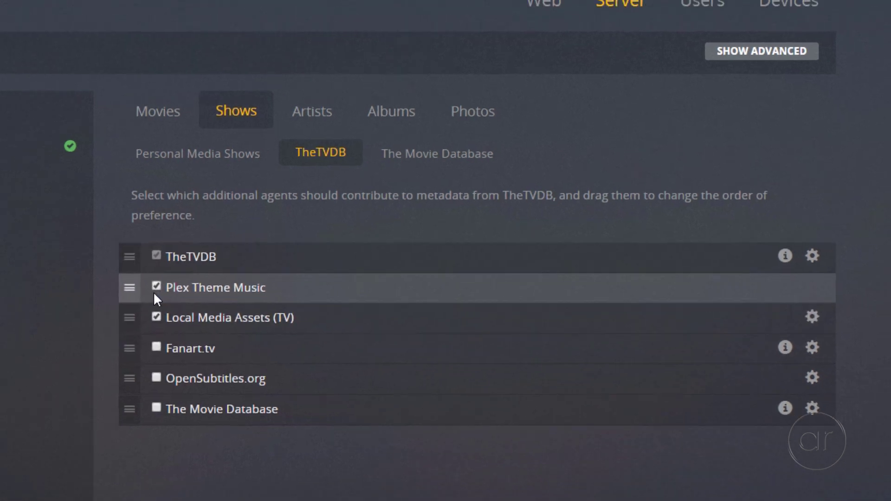
Go back from the server settings to the TV Shows Temp library grid.
{"action": "left_click", "coordinate": [16, 35]}
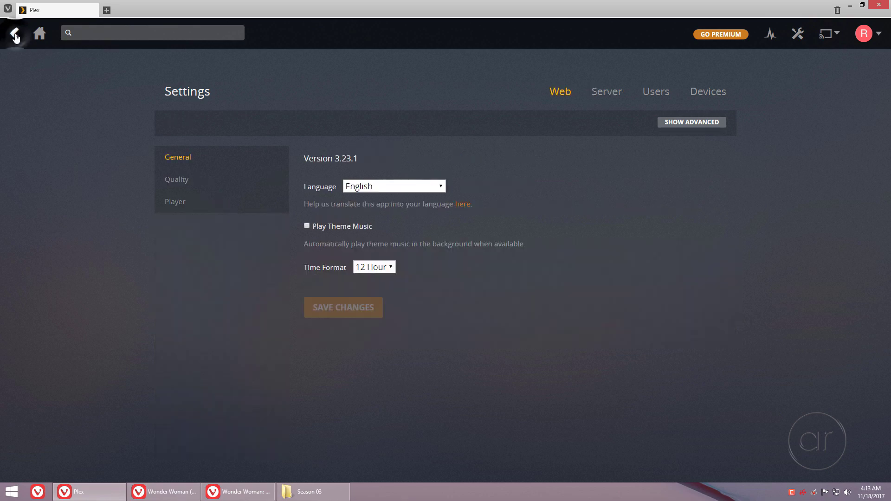
{"action": "left_click", "coordinate": [14, 34]}
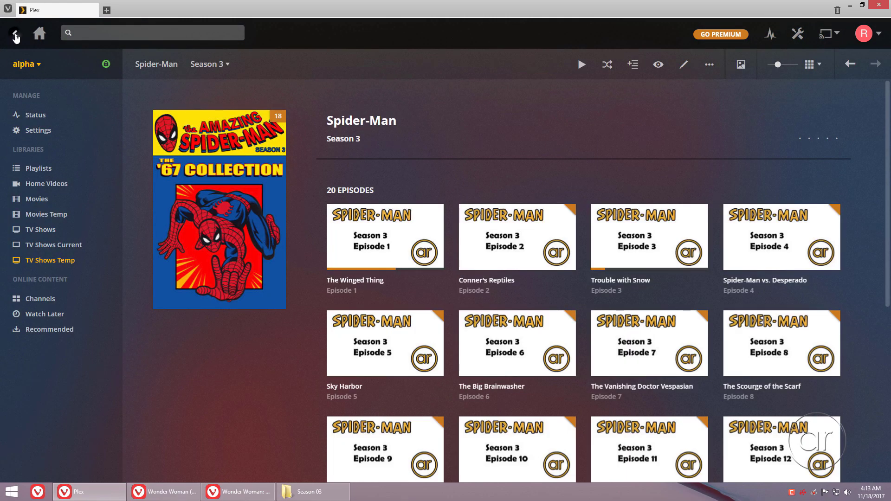
{"action": "left_click", "coordinate": [15, 35]}
{"action": "left_click", "coordinate": [15, 36]}
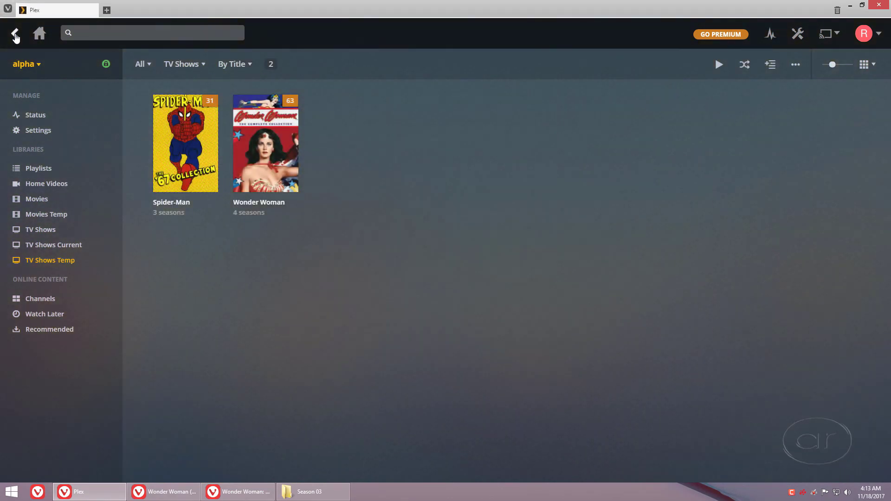
Refresh all metadata for TV Shows Temp, then open Spider-Man Season 3.
{"action": "left_click", "coordinate": [109, 261]}
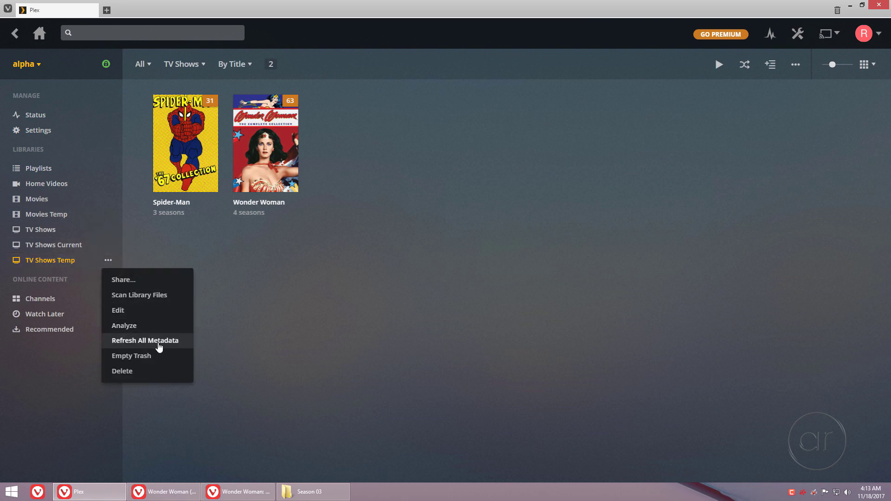
{"action": "left_click", "coordinate": [159, 341]}
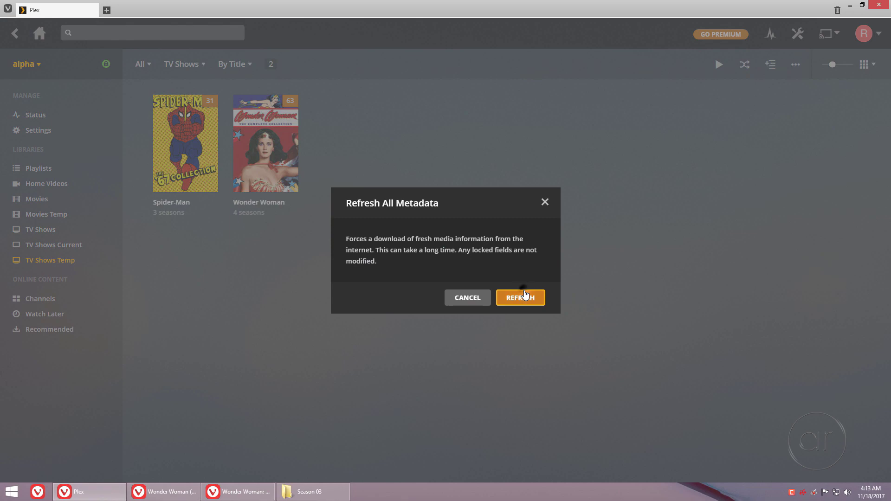
{"action": "left_click", "coordinate": [525, 296]}
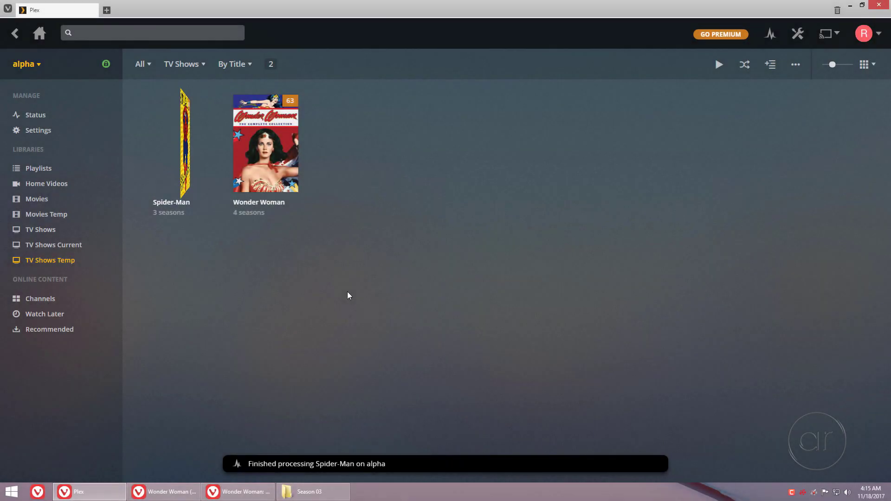
{"action": "left_click", "coordinate": [206, 180]}
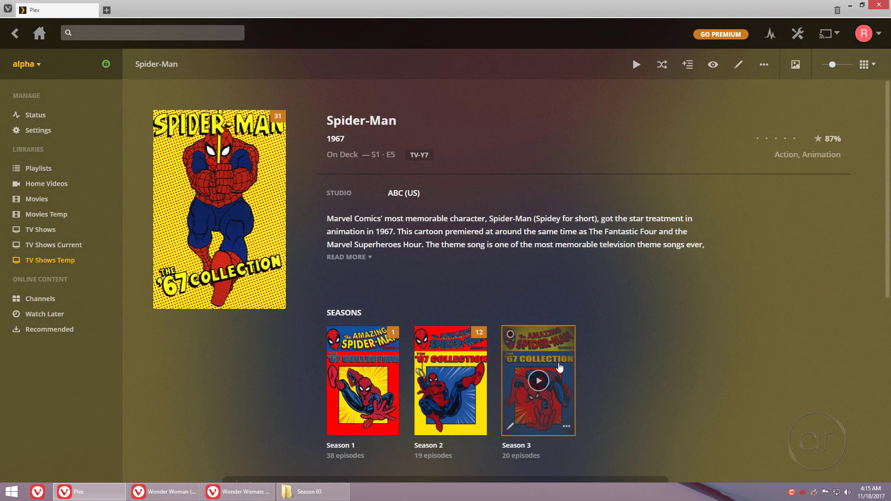
{"action": "left_click", "coordinate": [559, 367]}
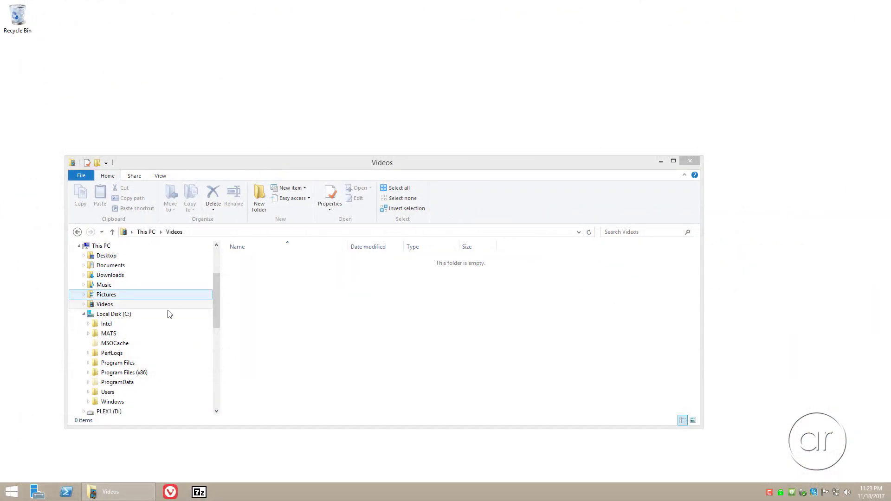
Check PLEX1 (D:)'s properties, confirming it is ReFS, and close them unchanged.
{"action": "right_click", "coordinate": [115, 412]}
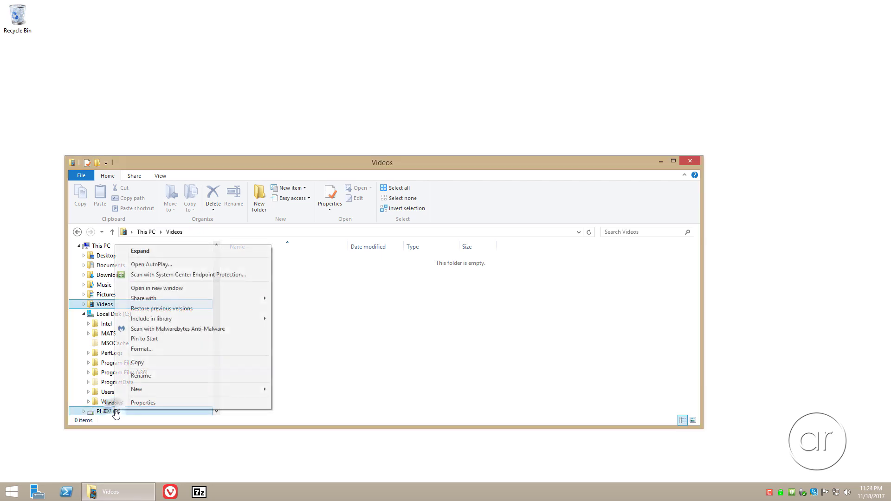
{"action": "left_click", "coordinate": [143, 403]}
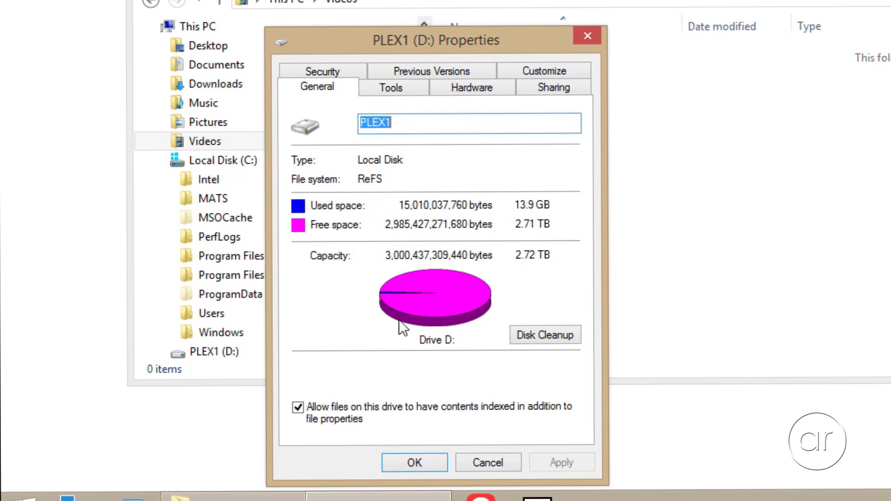
{"action": "left_click", "coordinate": [485, 458]}
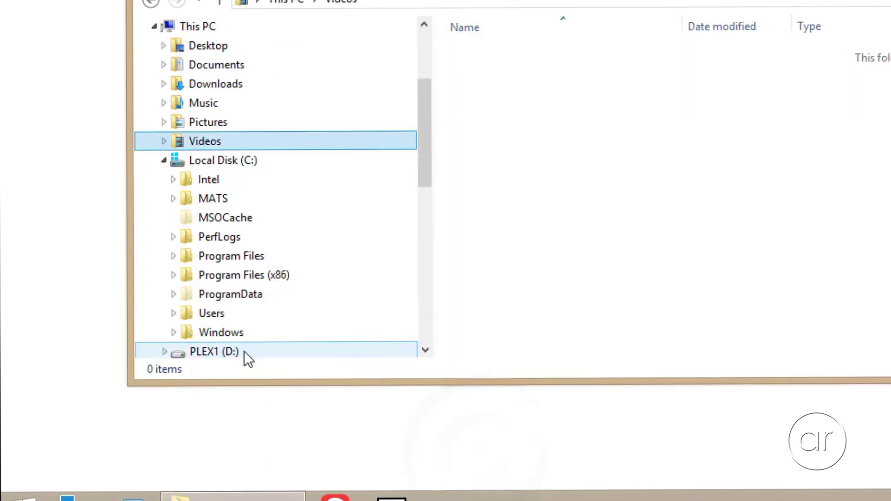
Open Format for PLEX1 (D:) and choose NTFS (Default) as the file system.
{"action": "right_click", "coordinate": [237, 353]}
{"action": "left_click", "coordinate": [286, 232]}
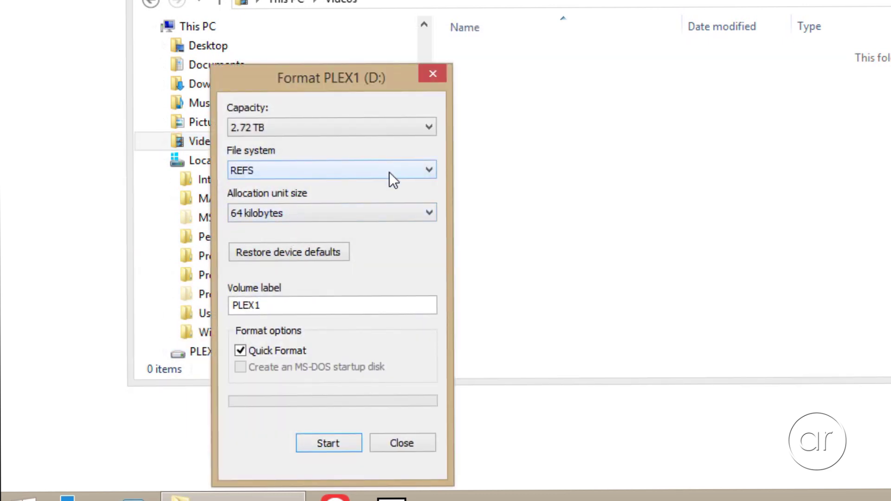
{"action": "left_click", "coordinate": [389, 172]}
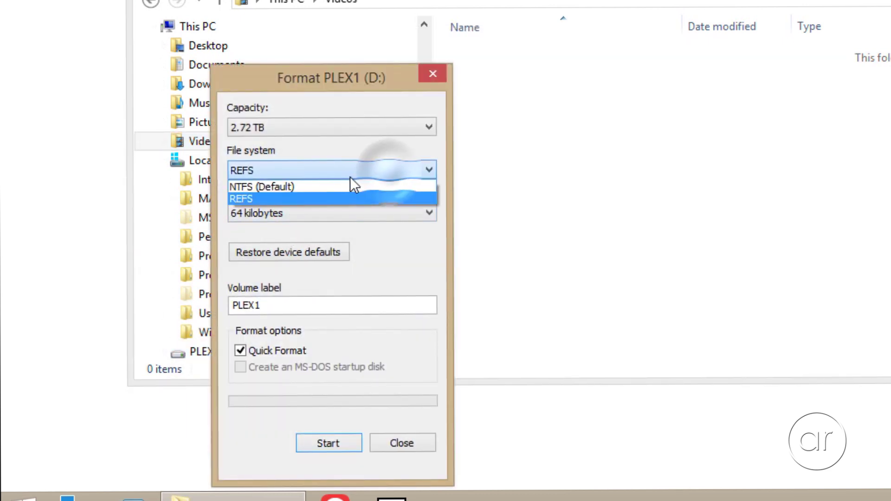
{"action": "left_click", "coordinate": [325, 187]}
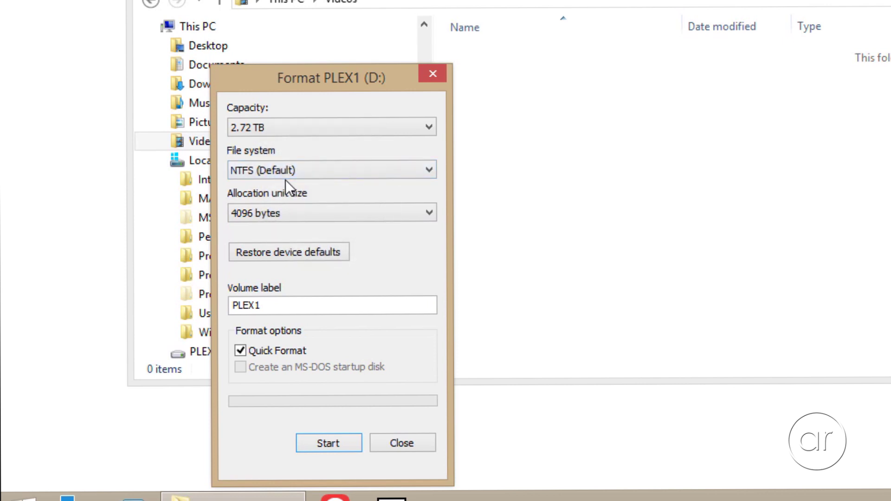